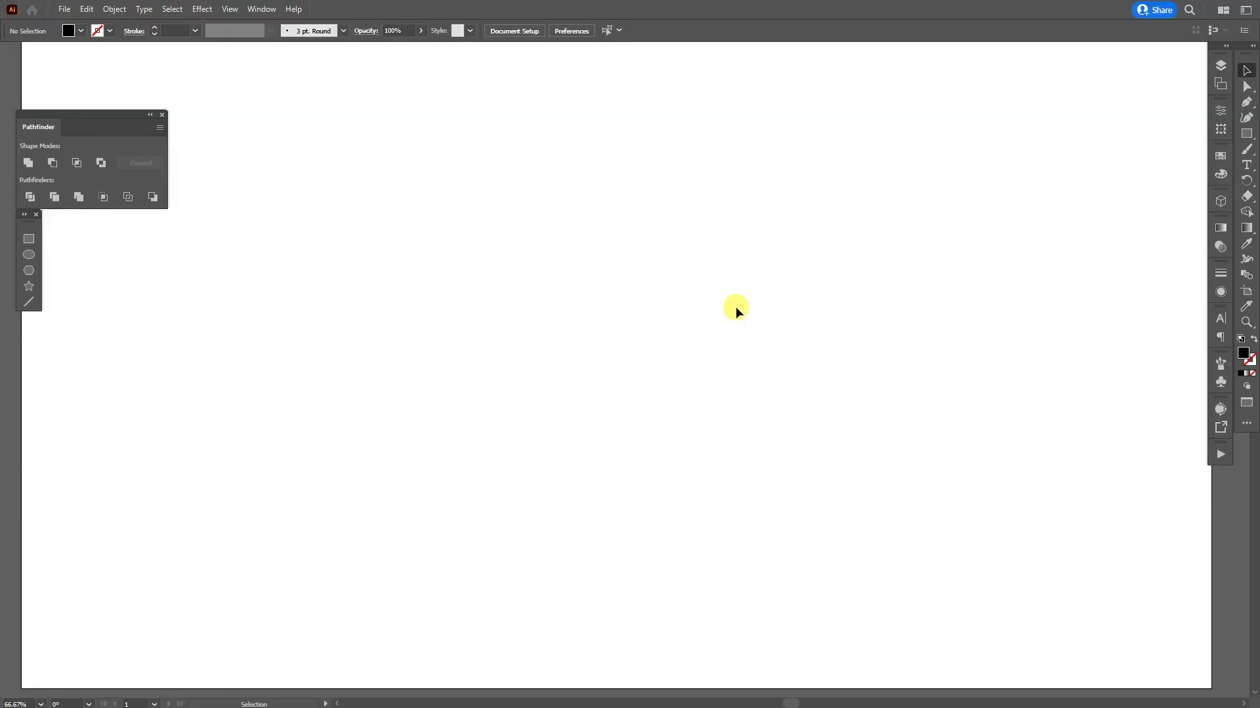
# Draw a 65.6471 px black square and copy it to its lower-right corner
pyautogui.click(1246, 133)
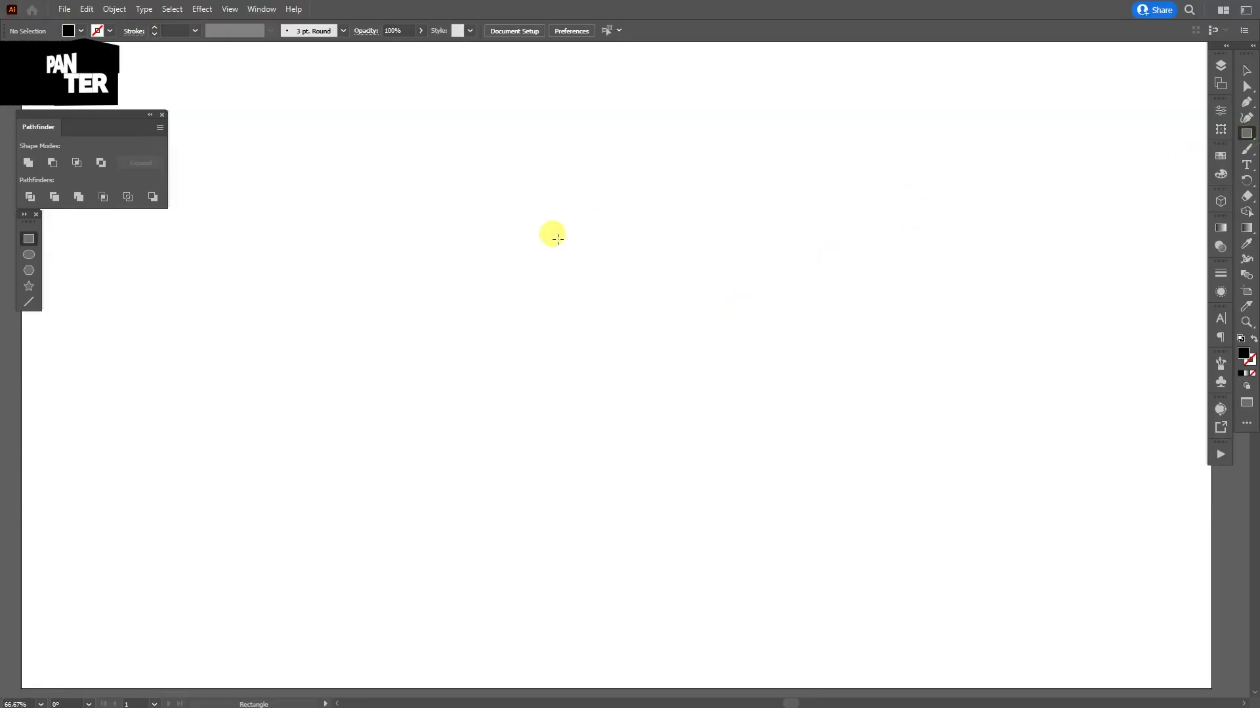
pyautogui.moveTo(428, 214); pyautogui.dragTo(450, 234)
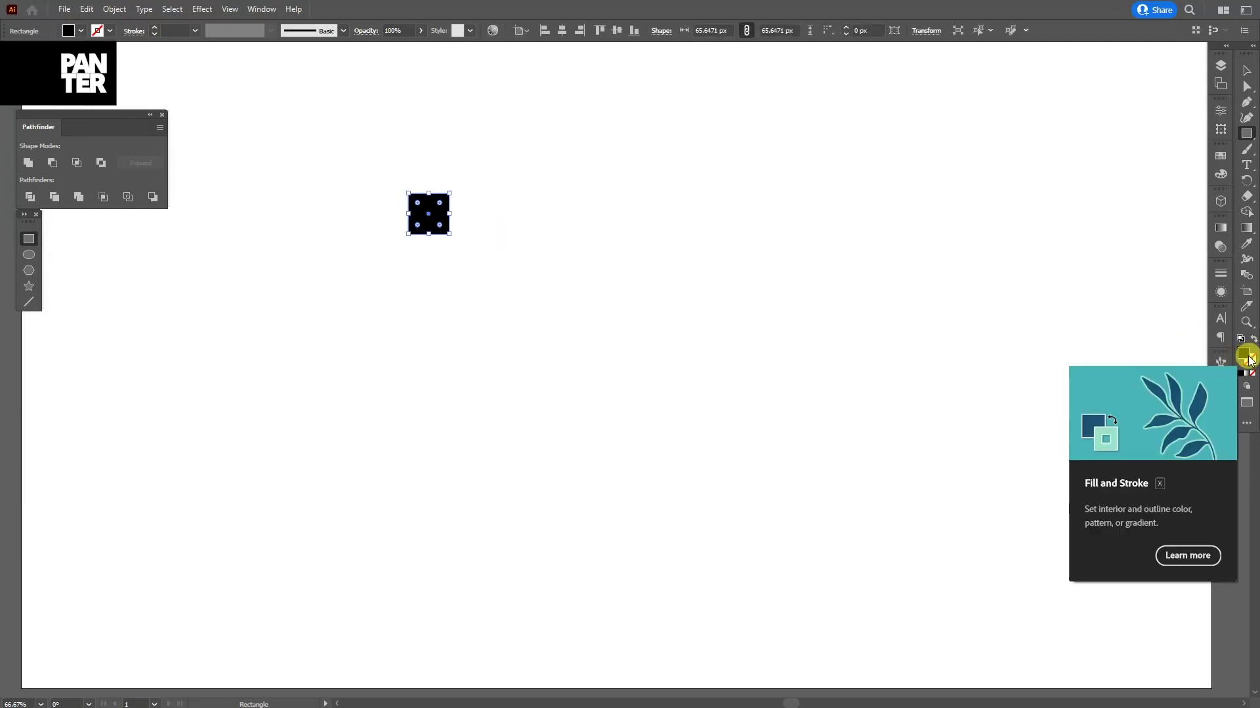
pyautogui.press('v')
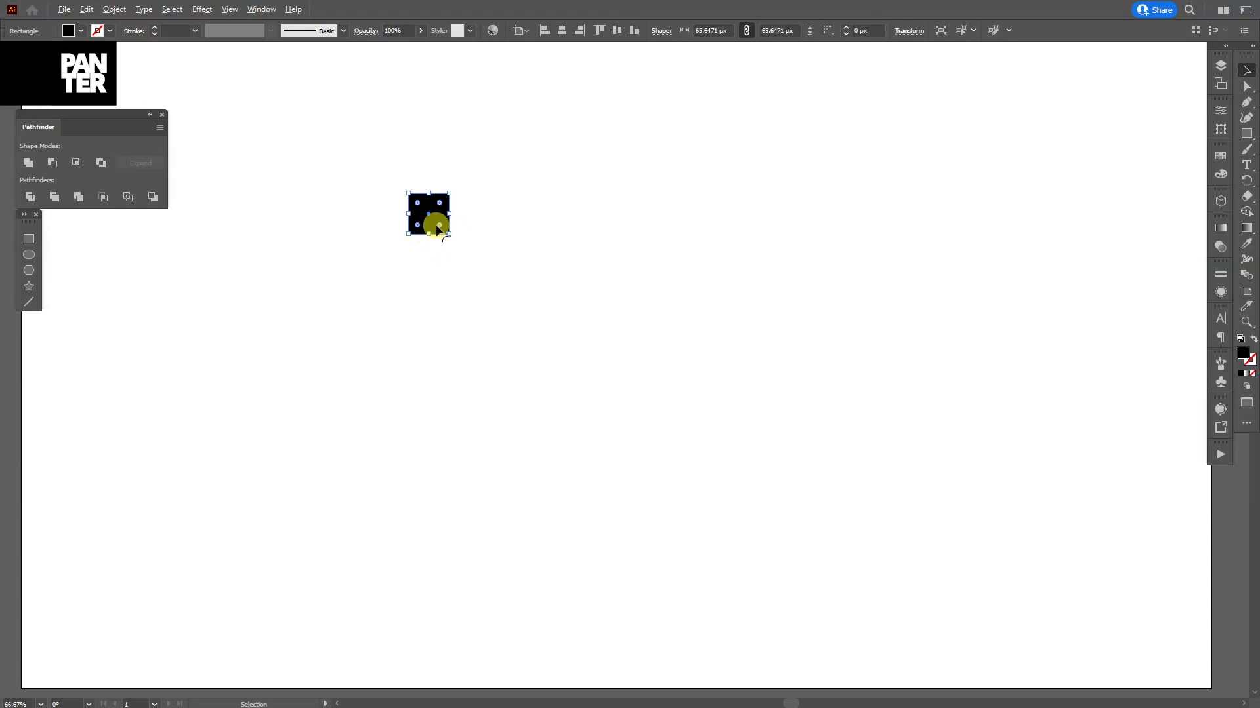
pyautogui.moveTo(433, 221); pyautogui.dragTo(477, 263)
# Duplicate the diagonal pair of squares edge to edge to the right
pyautogui.scroll(1, 413, 188)
pyautogui.moveTo(391, 152); pyautogui.dragTo(645, 377)
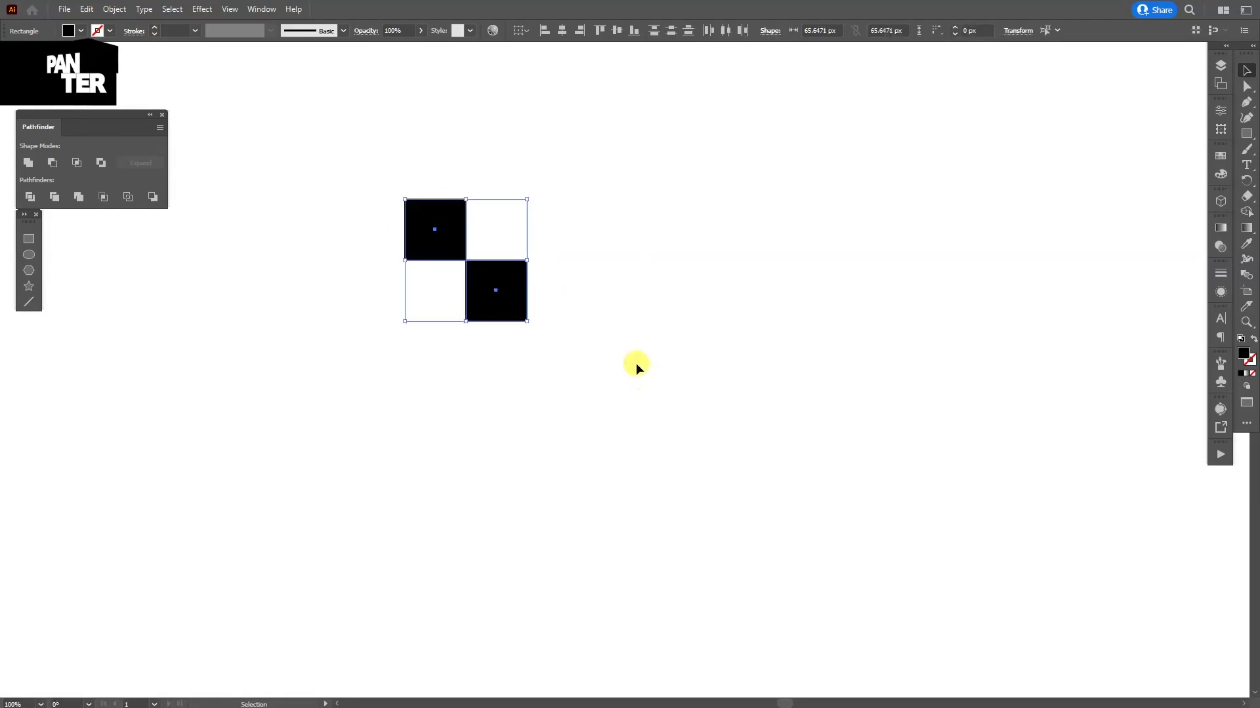
pyautogui.moveTo(478, 286); pyautogui.dragTo(598, 306)
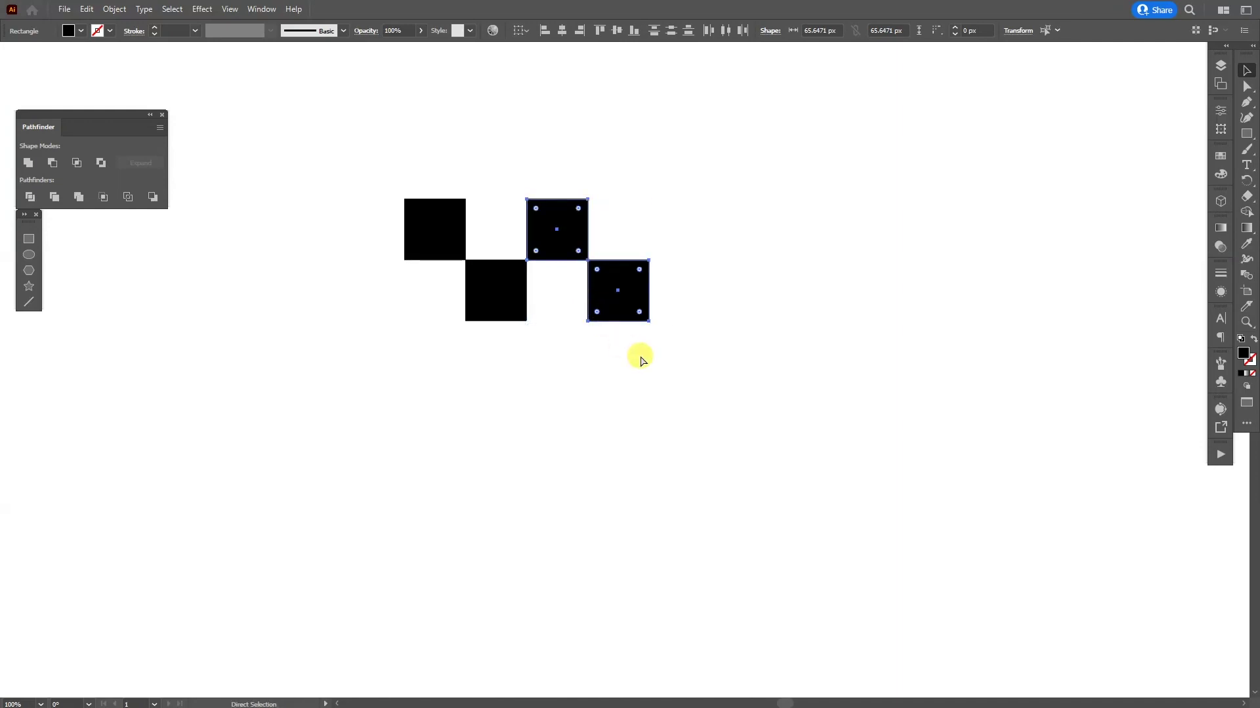
# Repeat the copies to make a twelve-square row, then copy rows down to fill the 12-by-12 board
pyautogui.hotkey('ctrl', 'd')
pyautogui.hotkey('ctrl', 'd')
pyautogui.hotkey('ctrl', 'd')
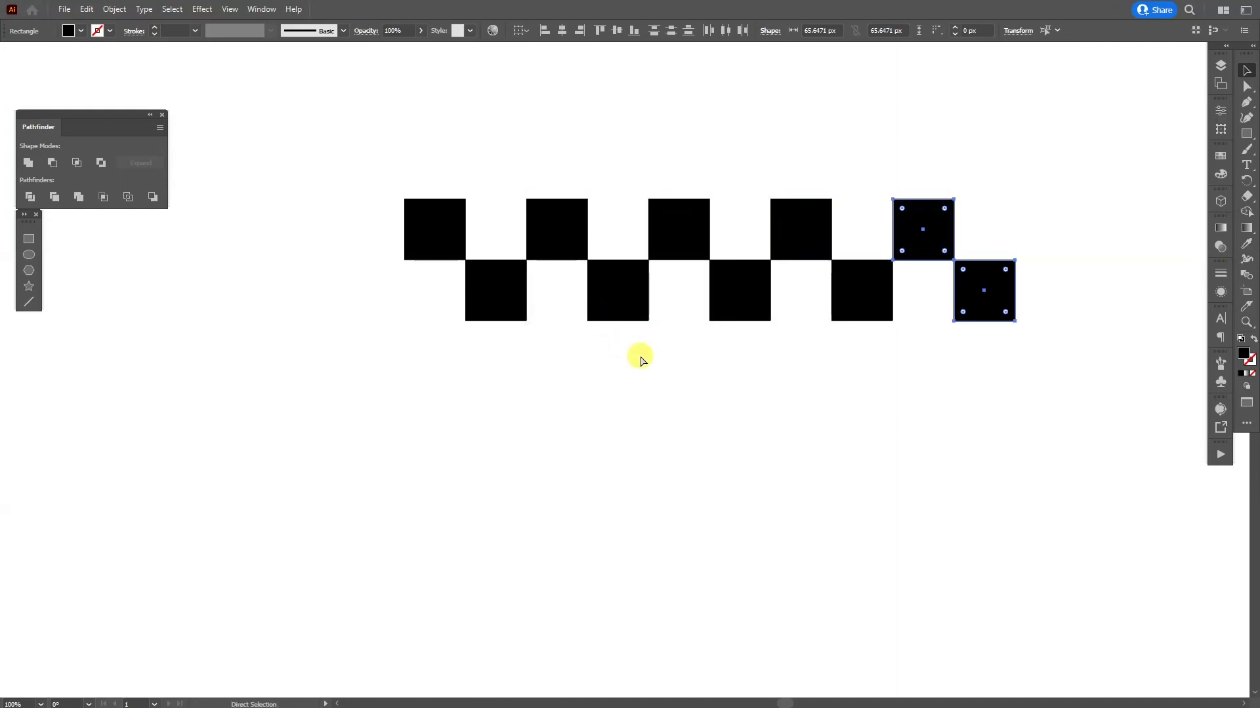
pyautogui.moveTo(1134, 438); pyautogui.dragTo(309, 211)
pyautogui.moveTo(565, 333); pyautogui.dragTo(479, 303)
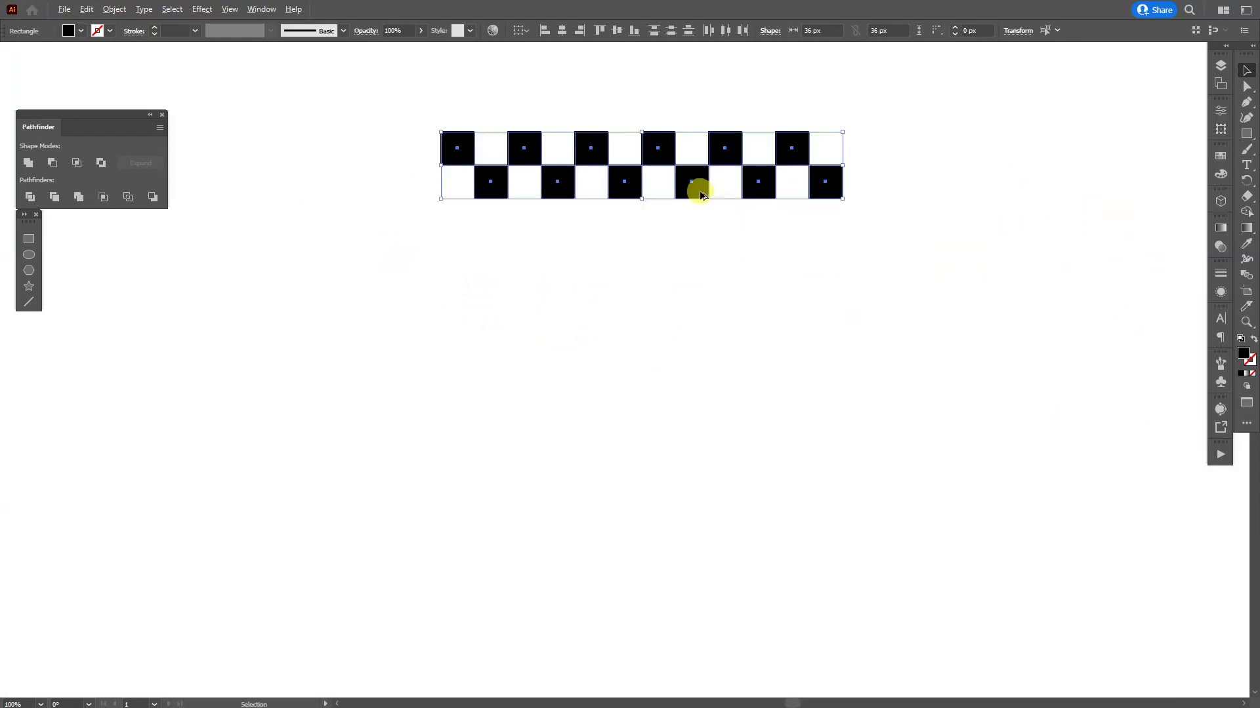
pyautogui.keyDown('alt'); pyautogui.keyDown('shift'); pyautogui.moveTo(700, 195); pyautogui.dragTo(696, 263); pyautogui.keyUp('shift'); pyautogui.keyUp('alt')
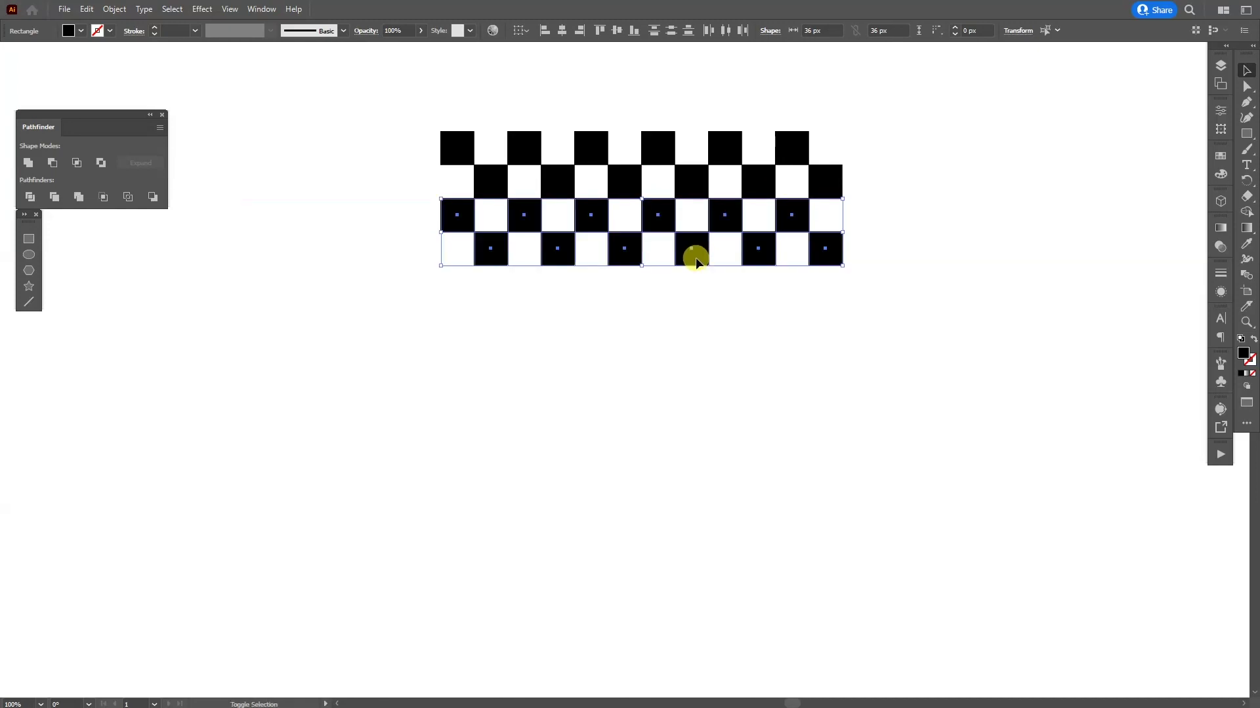
pyautogui.hotkey('ctrl', 'd')
pyautogui.hotkey('ctrl', 'd')
pyautogui.hotkey('ctrl', 'd')
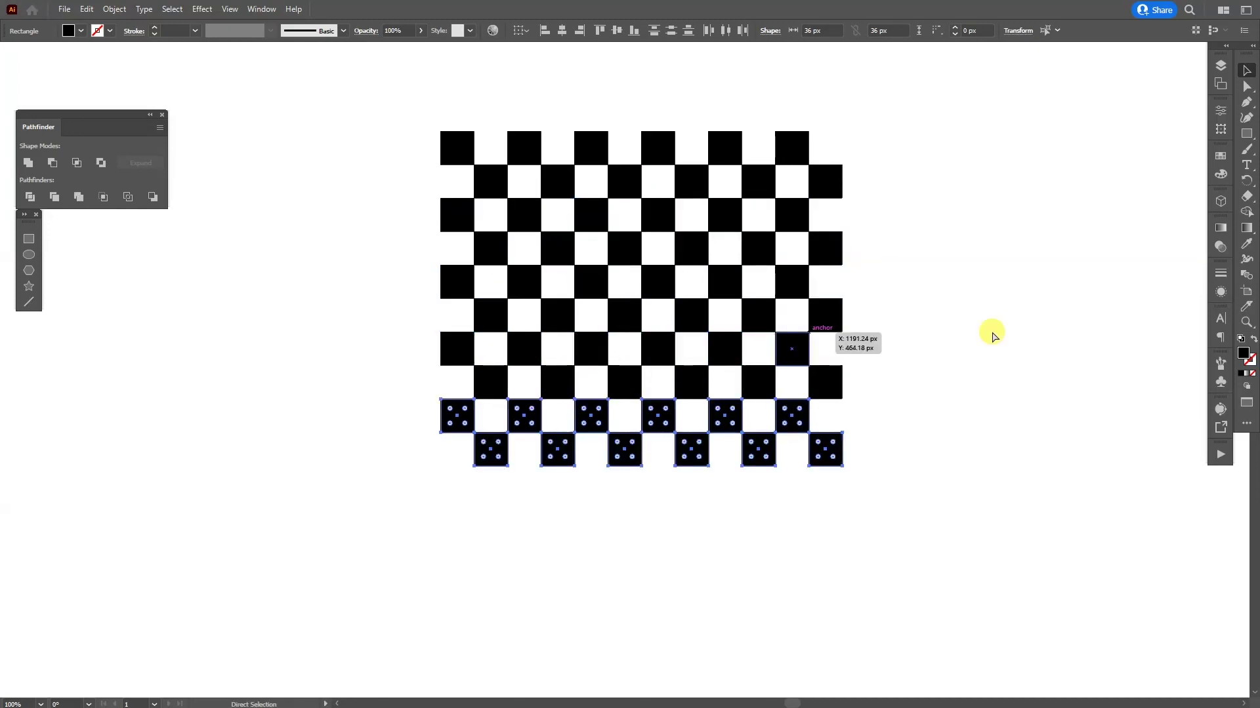
pyautogui.hotkey('ctrl', 'd')
pyautogui.click(980, 428)
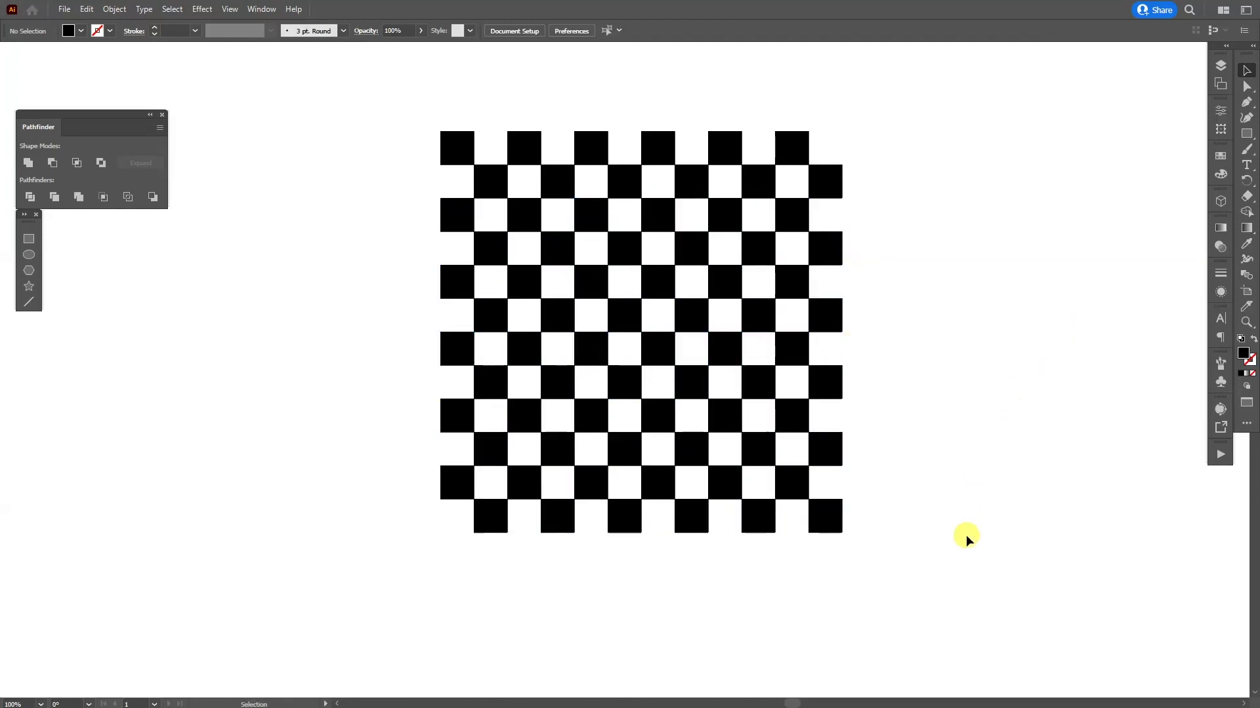
# Copy the whole checkerboard and paste it into the blank Photoshop document
pyautogui.moveTo(956, 575); pyautogui.dragTo(326, 86)
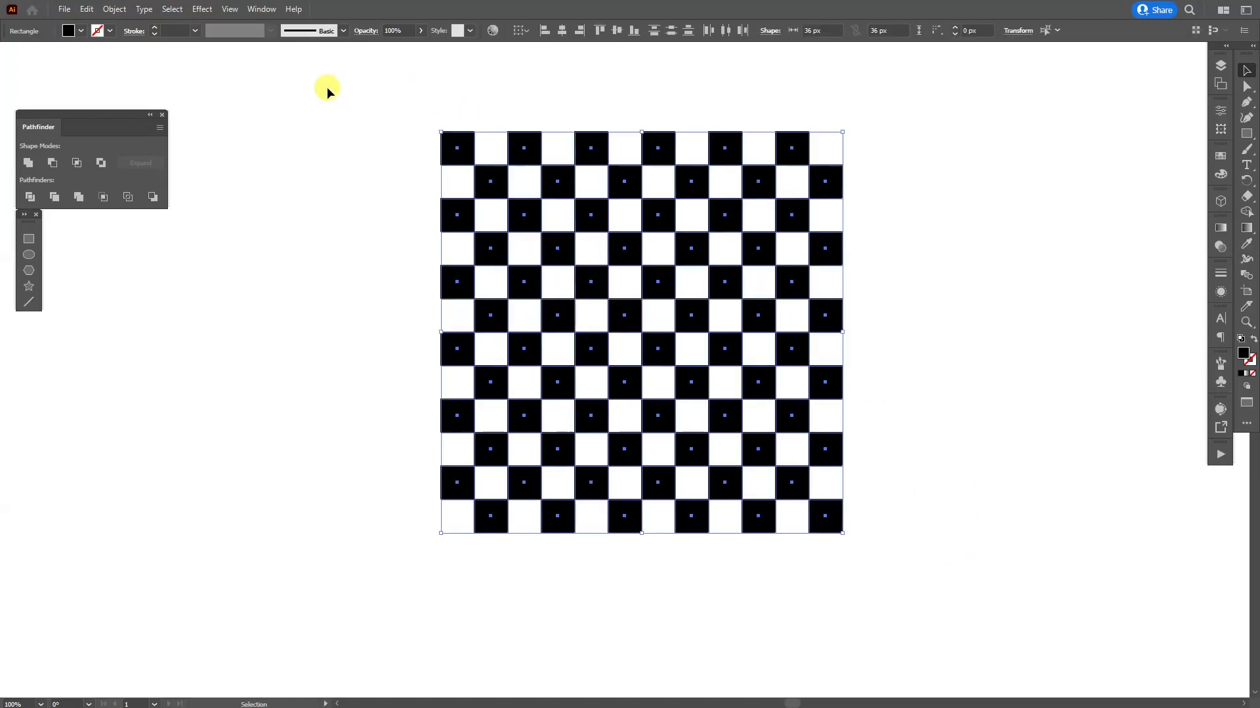
pyautogui.press('a')
pyautogui.press('v')
pyautogui.hotkey('alt', 'Tab')
pyautogui.hotkey('ctrl', 'v')
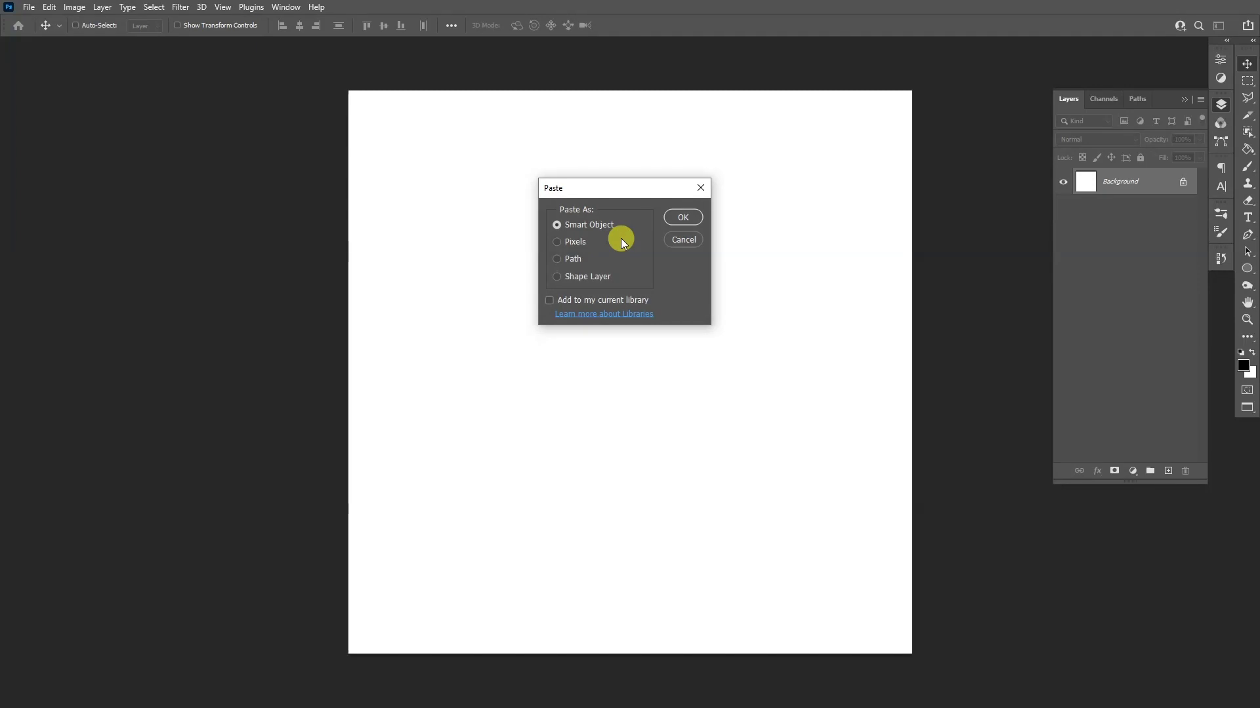
# Place the checkerboard as a Smart Object scaled to fill the canvas
pyautogui.click(683, 217)
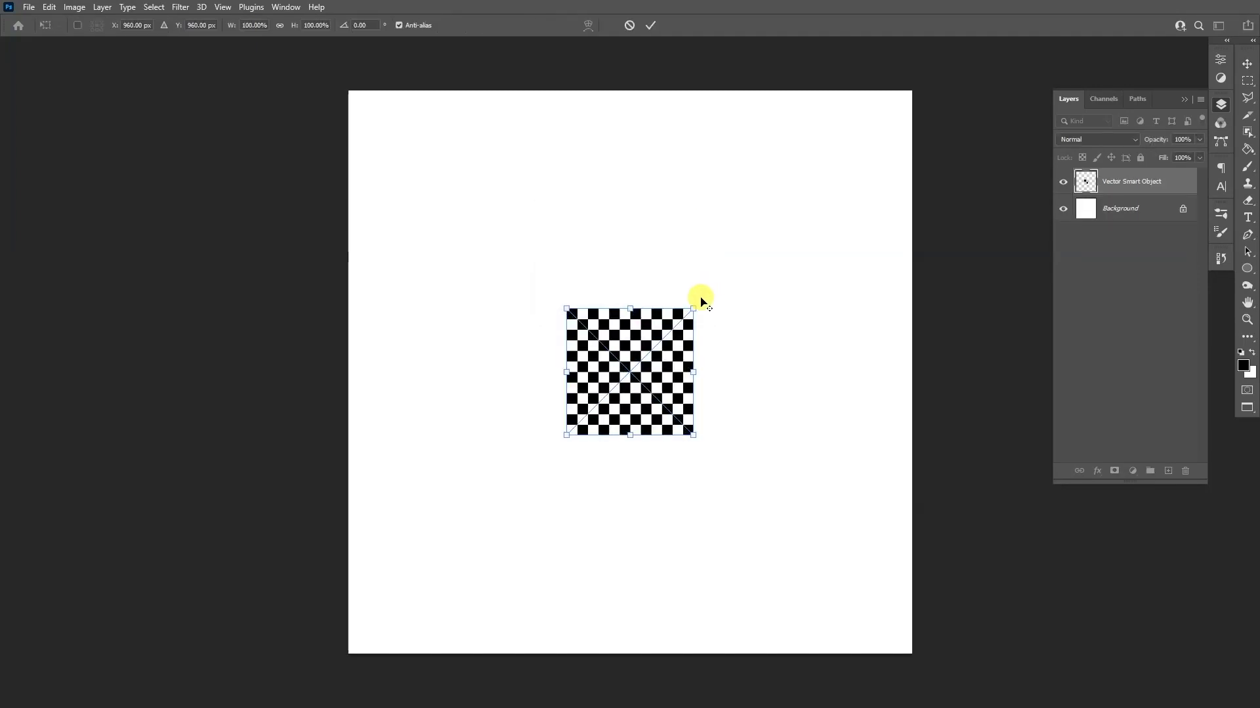
pyautogui.moveTo(694, 305); pyautogui.dragTo(912, 91)
pyautogui.press('Return')
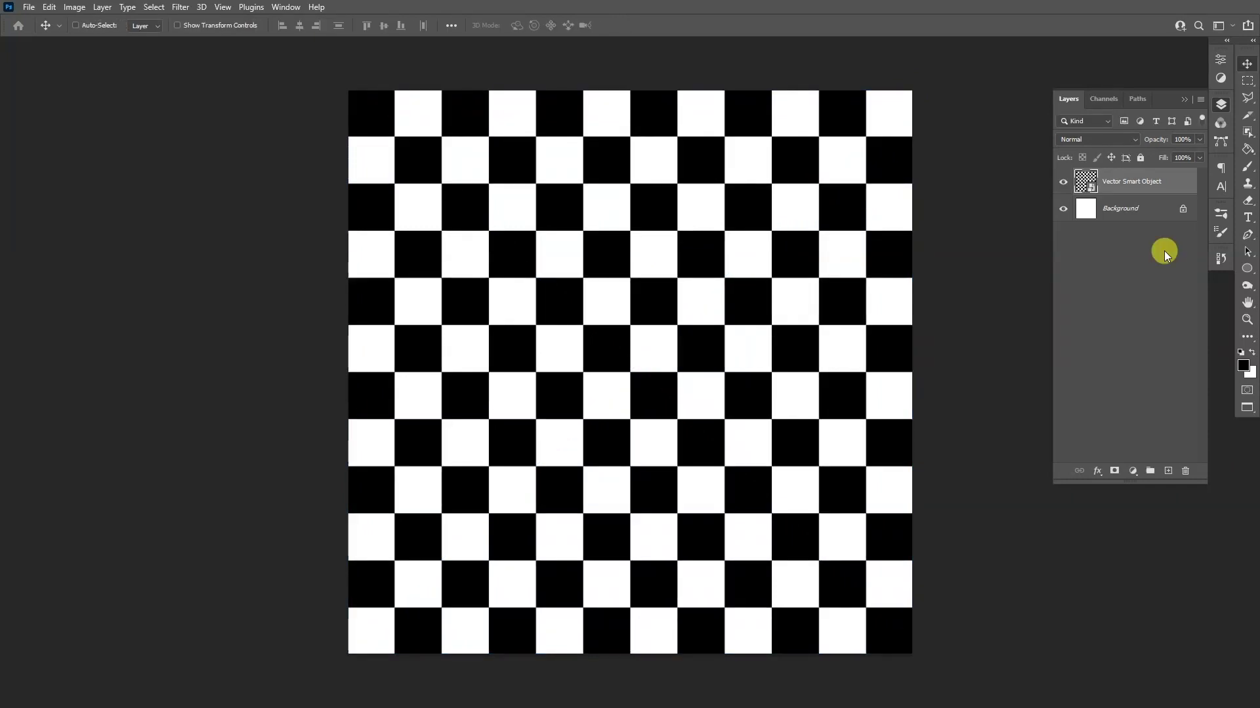
# Merge the checkerboard with Background and duplicate it as Background copy
pyautogui.keyDown('shift'); pyautogui.click(1153, 217); pyautogui.keyUp('shift')
pyautogui.rightClick(1135, 209)
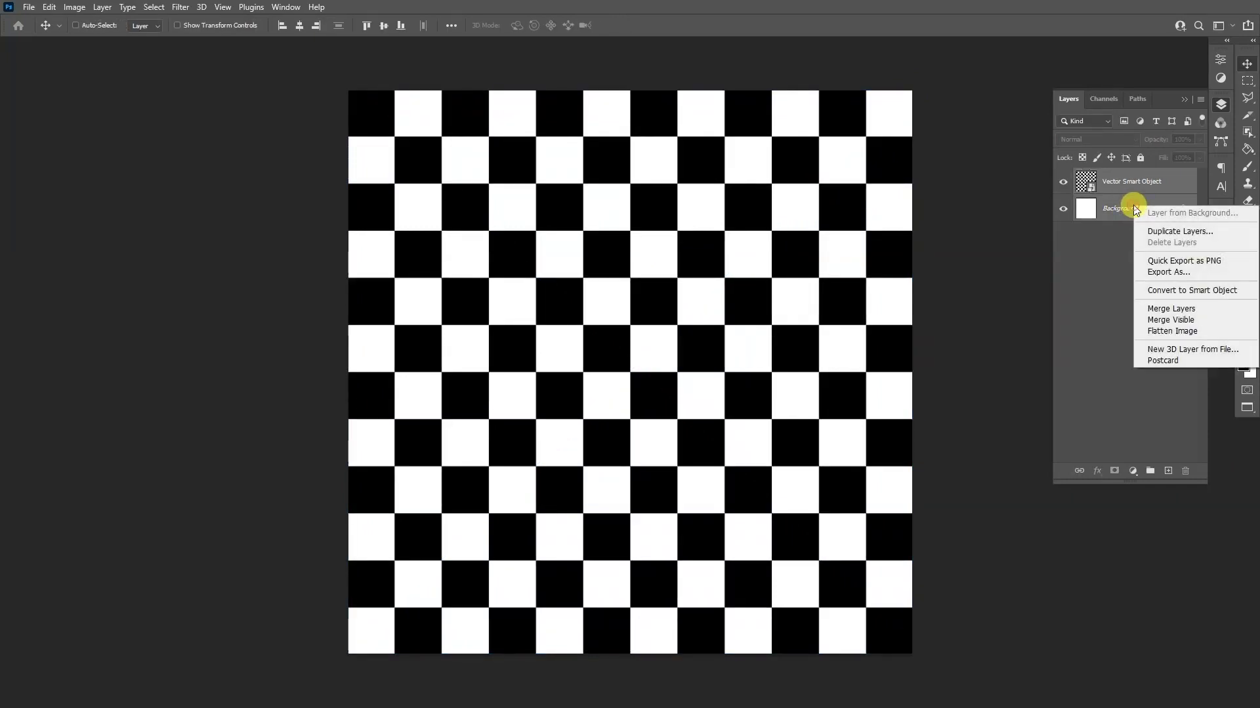
pyautogui.click(1190, 315)
pyautogui.moveTo(1143, 183); pyautogui.dragTo(1167, 470)
# Draw a large black circle with the Ellipse Tool, centred on the checkerboard
pyautogui.click(1246, 269)
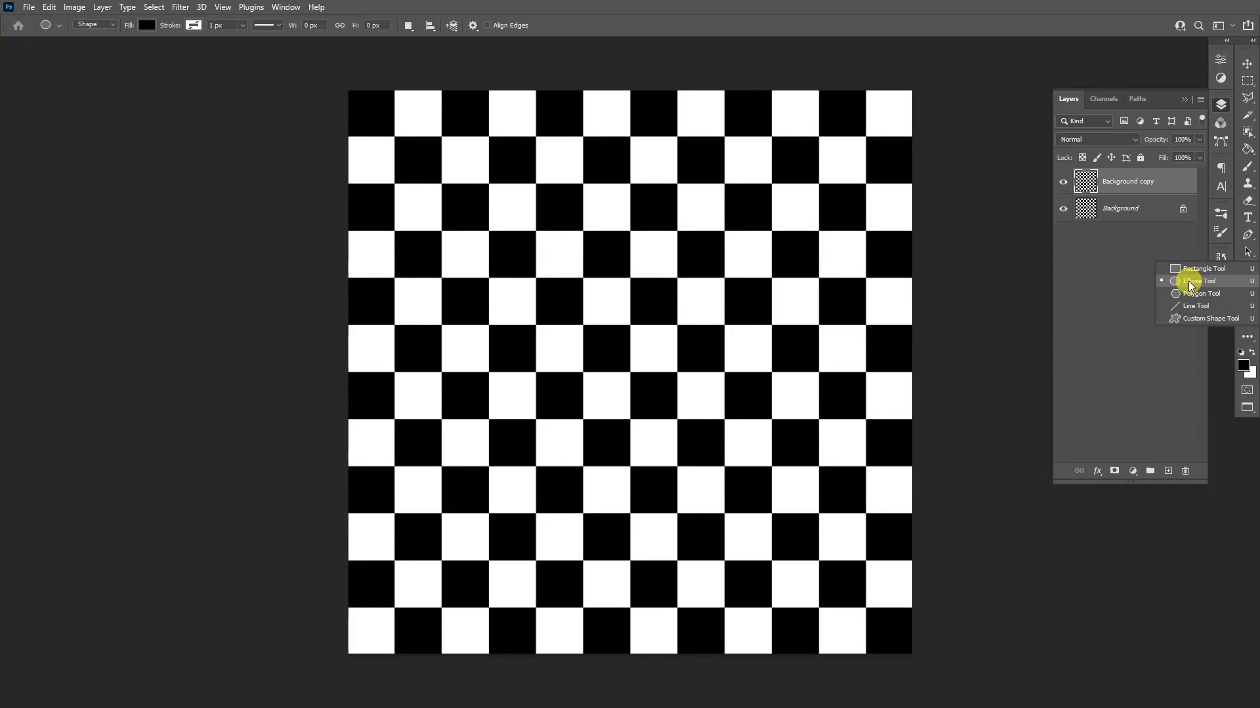
pyautogui.click(1191, 283)
pyautogui.moveTo(429, 188); pyautogui.dragTo(852, 580)
pyautogui.press('v')
pyautogui.moveTo(670, 446); pyautogui.dragTo(675, 452)
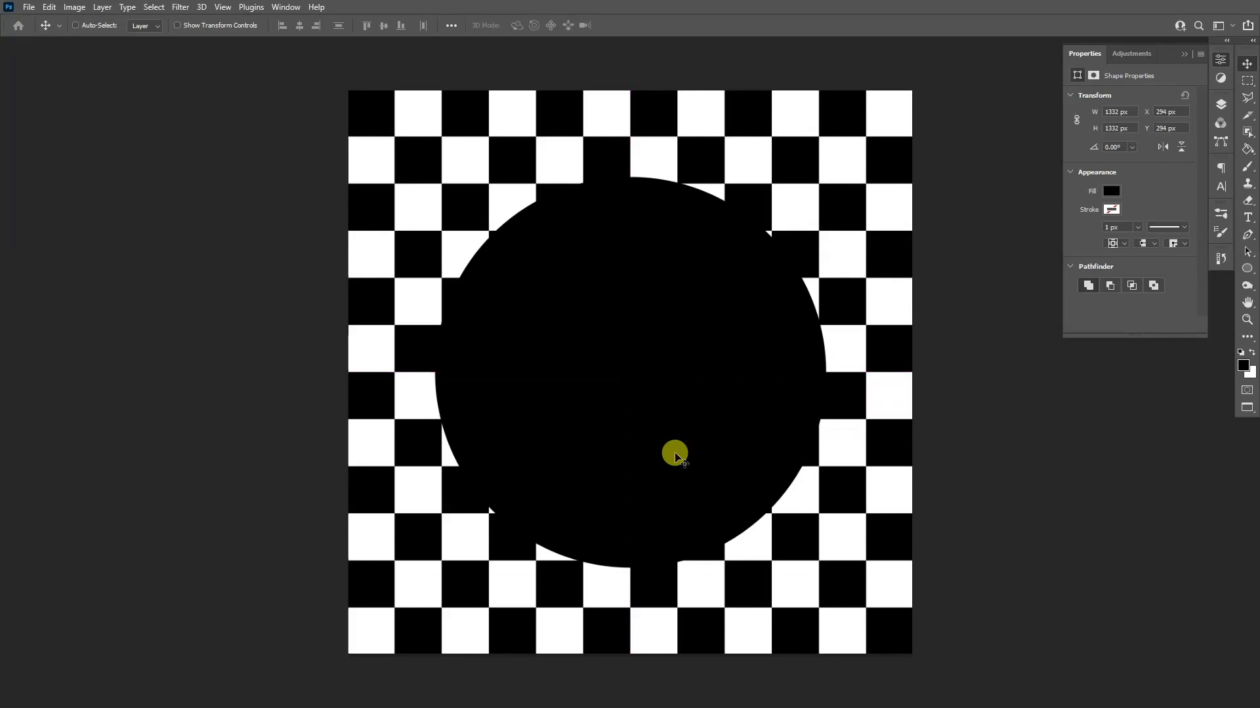
# Hide the Ellipse 1 layer and load its circular outline as a selection
pyautogui.click(1218, 104)
pyautogui.click(1063, 182)
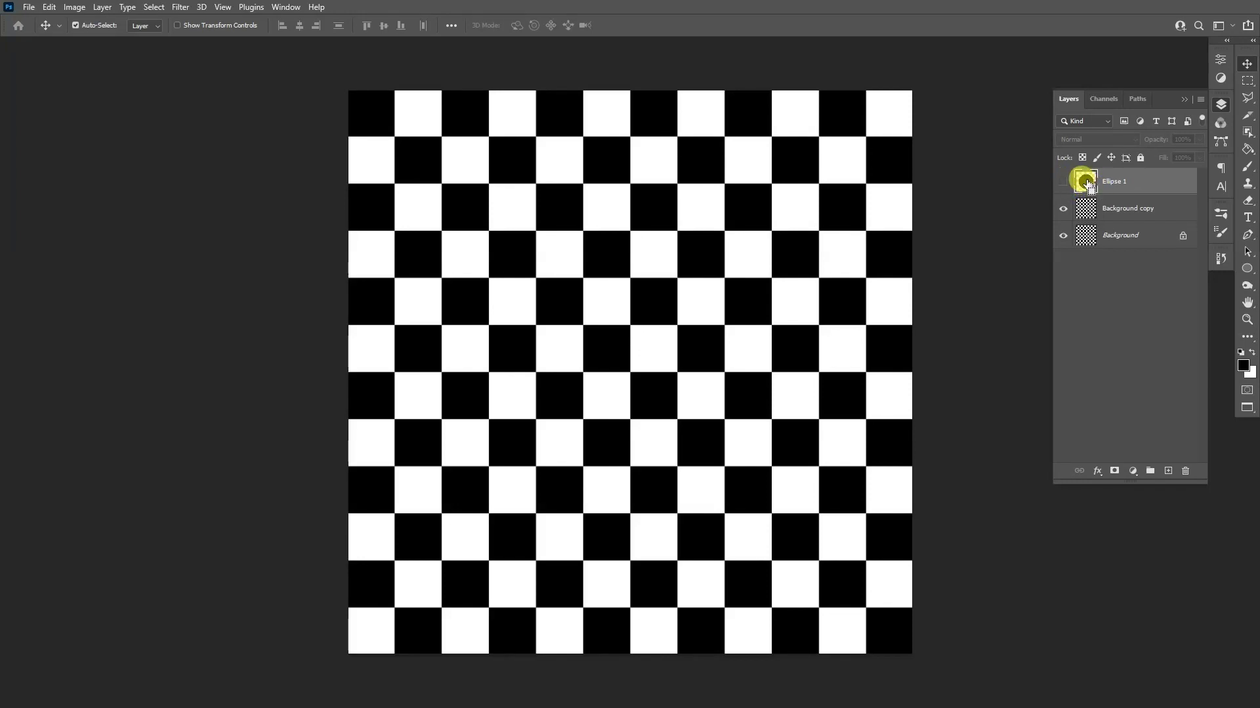
pyautogui.keyDown('ctrl'); pyautogui.click(1086, 182); pyautogui.keyUp('ctrl')
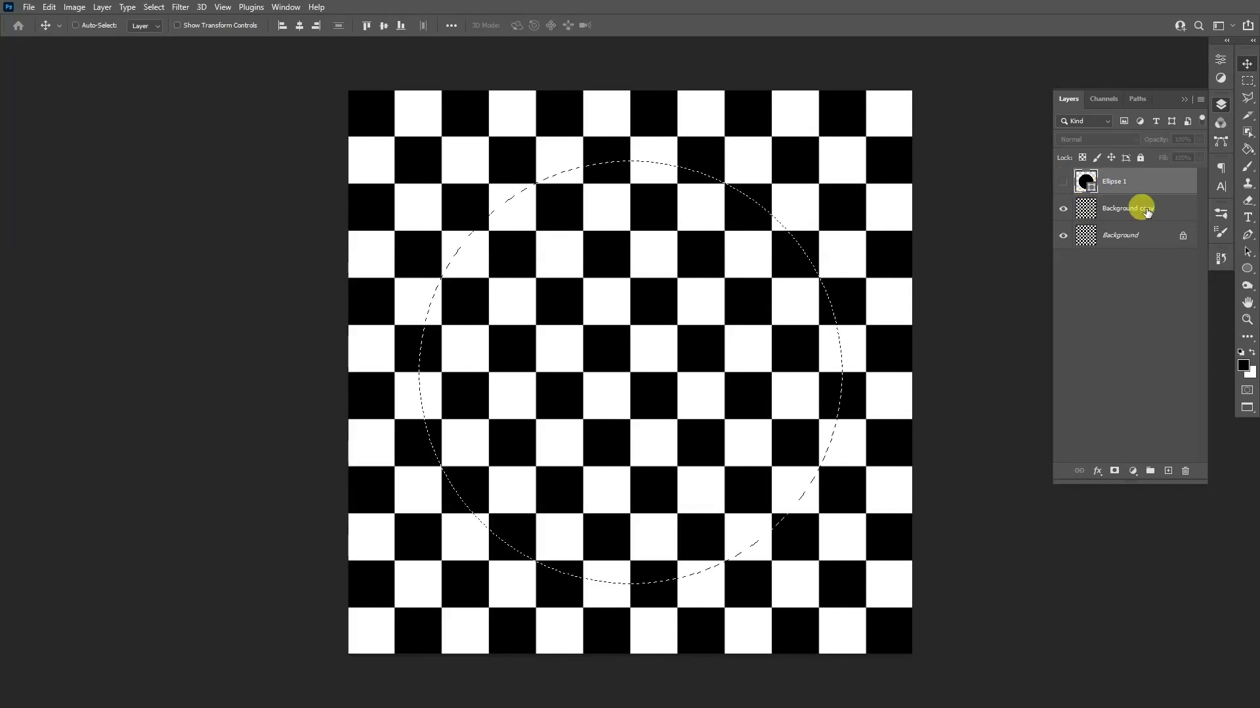
# Apply Spherize at 100% to Background copy inside the circular selection
pyautogui.click(1109, 209)
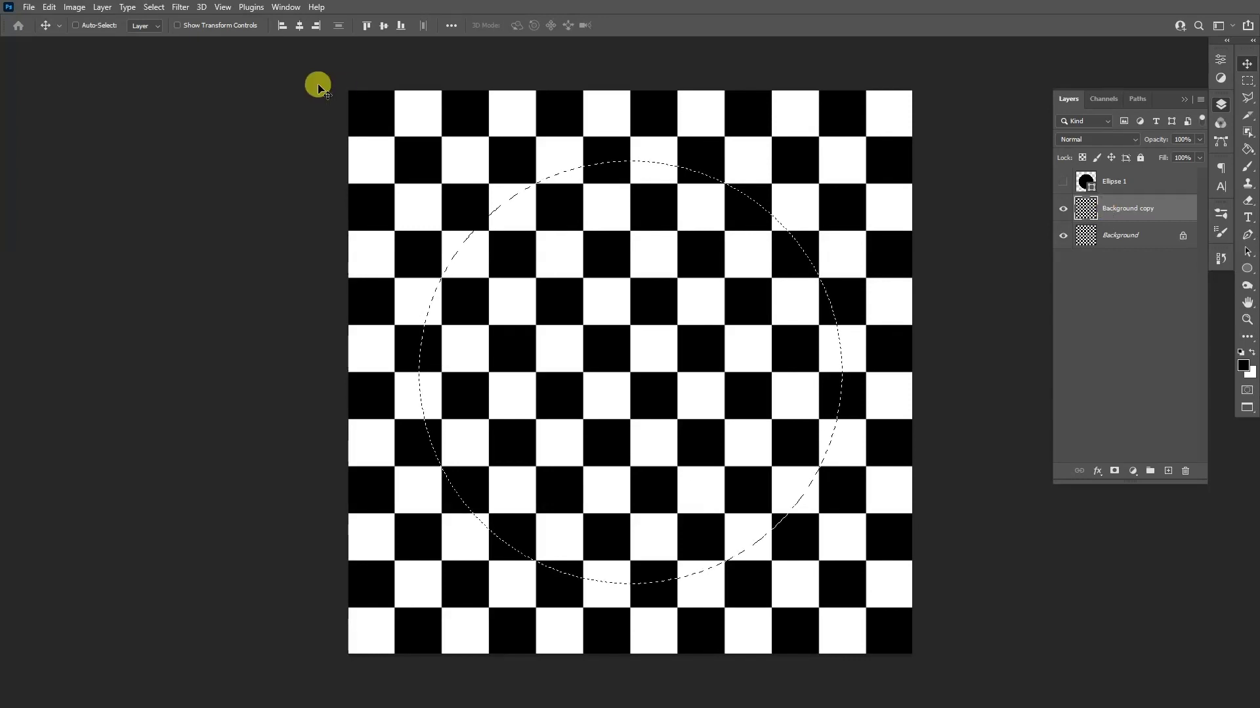
pyautogui.click(178, 7)
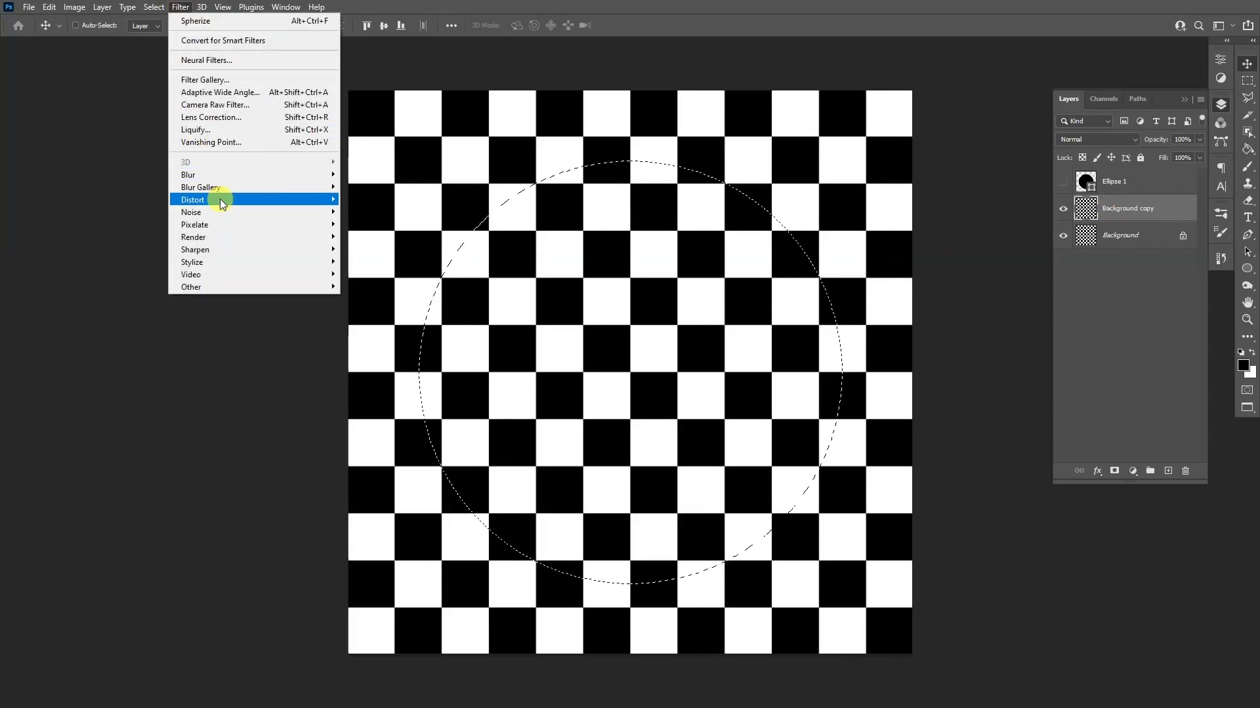
pyautogui.moveTo(219, 200)
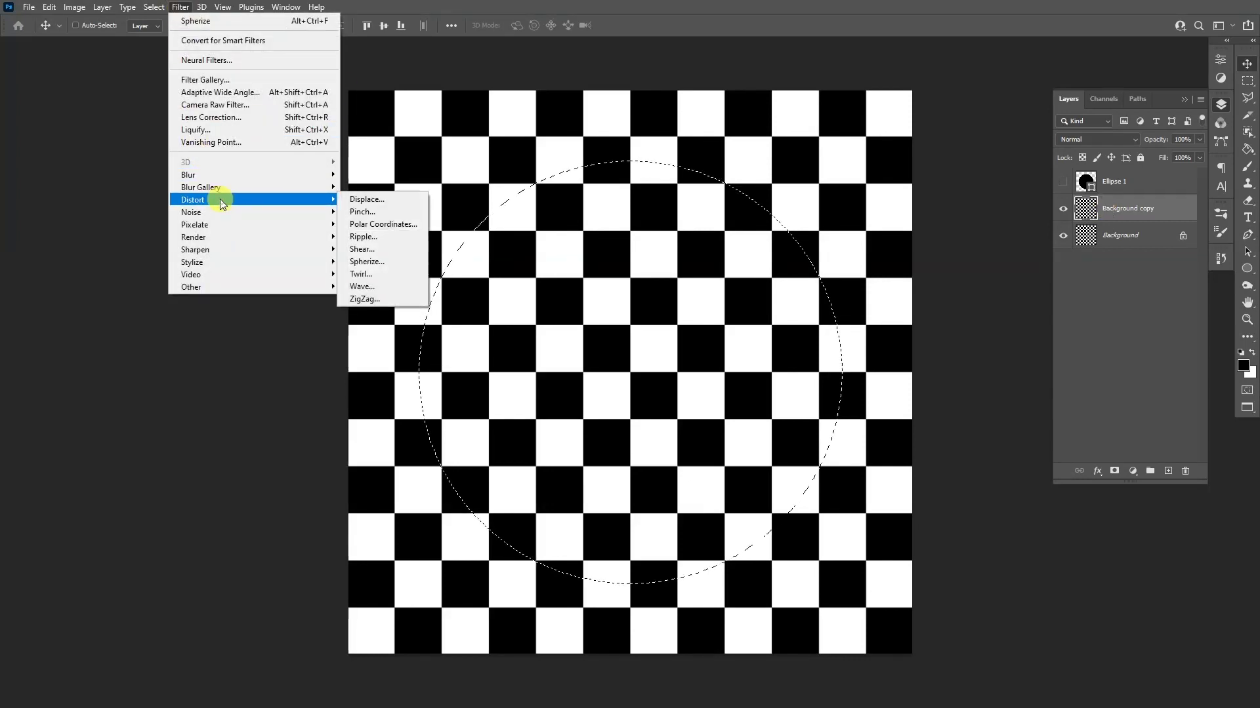
pyautogui.click(391, 267)
pyautogui.moveTo(928, 554)
pyautogui.mouseDown()
pyautogui.moveTo(888, 556)
pyautogui.moveTo(945, 565)
pyautogui.mouseUp()
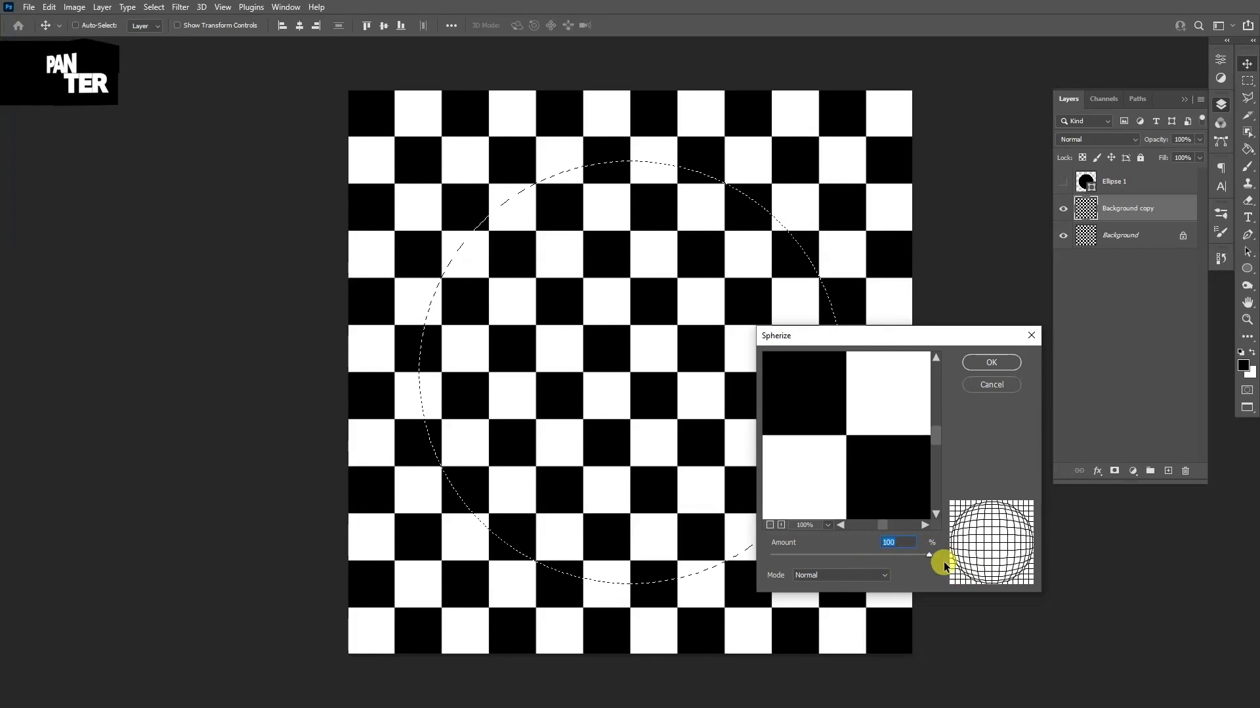
pyautogui.click(997, 362)
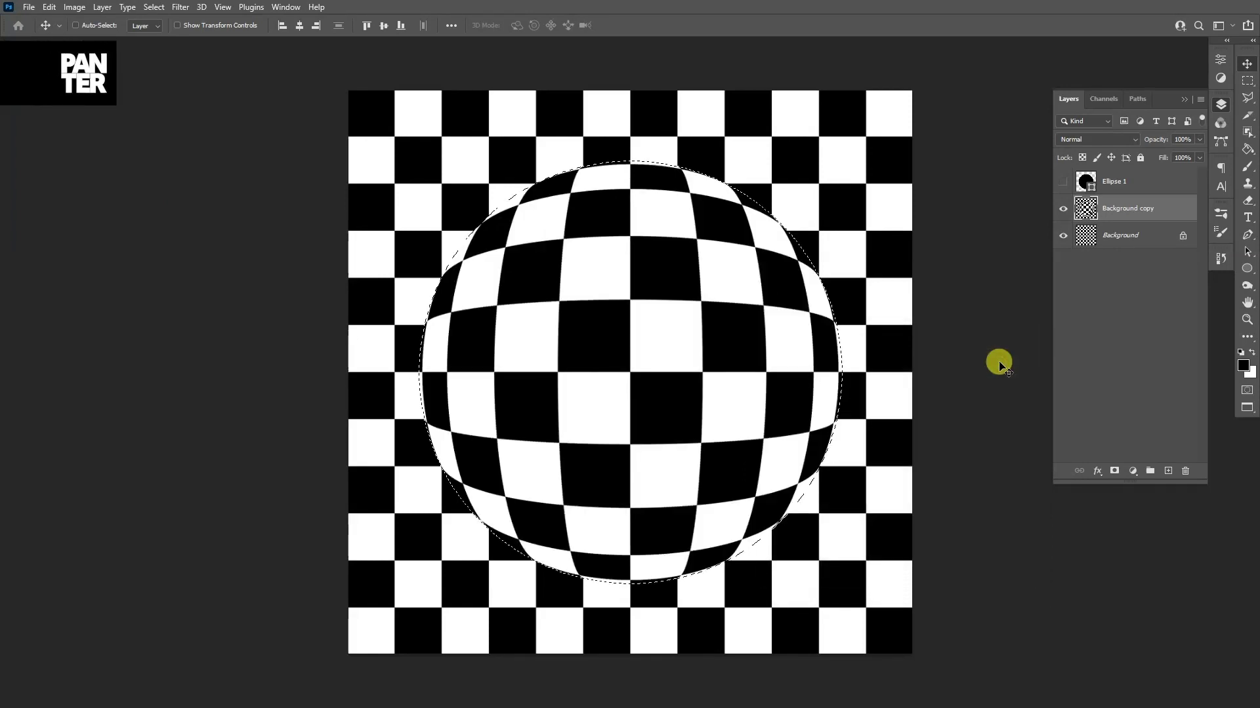
# Reapply Spherize to strengthen the bulge, then make Ellipse 1 visible again
pyautogui.click(180, 7)
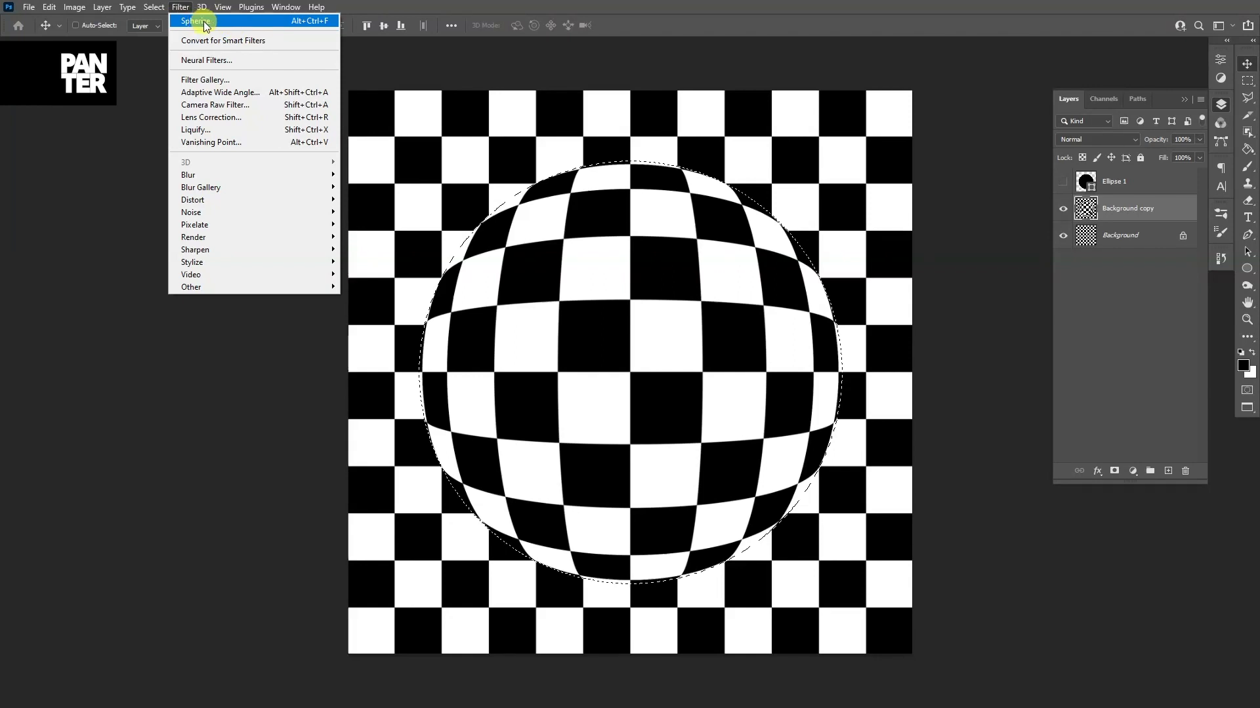
pyautogui.click(200, 21)
pyautogui.press('ctrl')
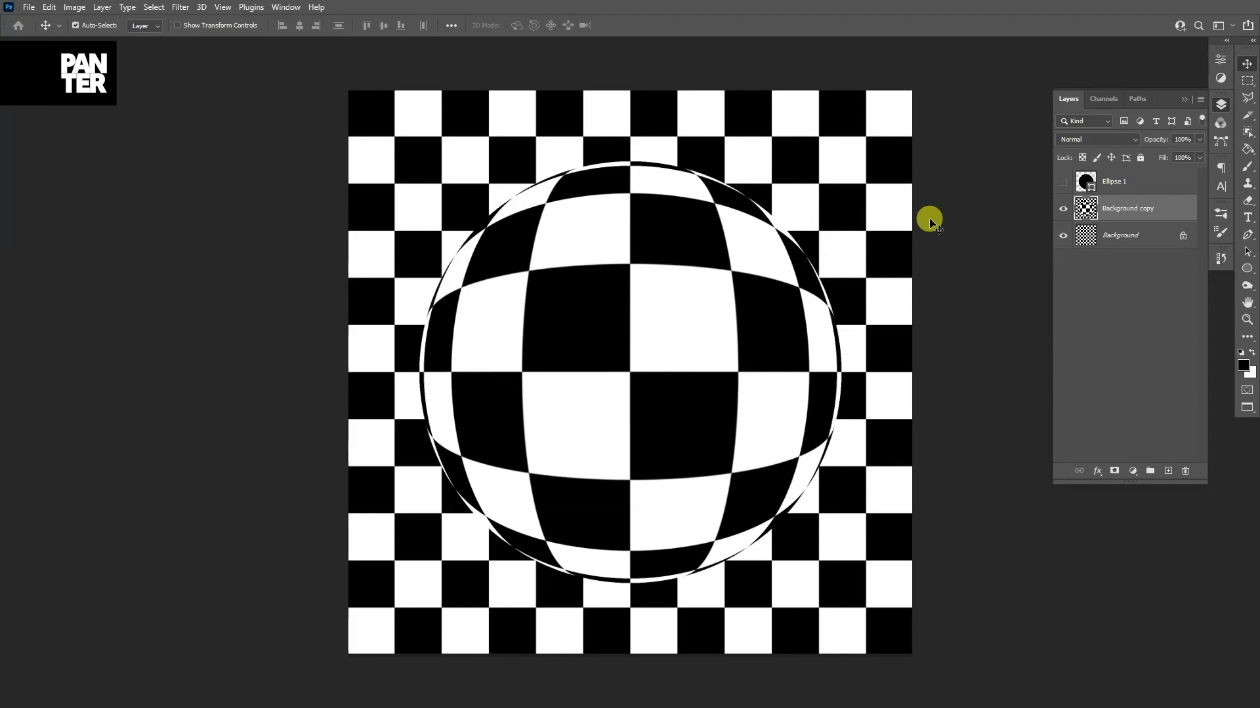
pyautogui.click(1063, 183)
# Set Ellipse 1's Fill Opacity to 0% in its layer style settings
pyautogui.click(1158, 187)
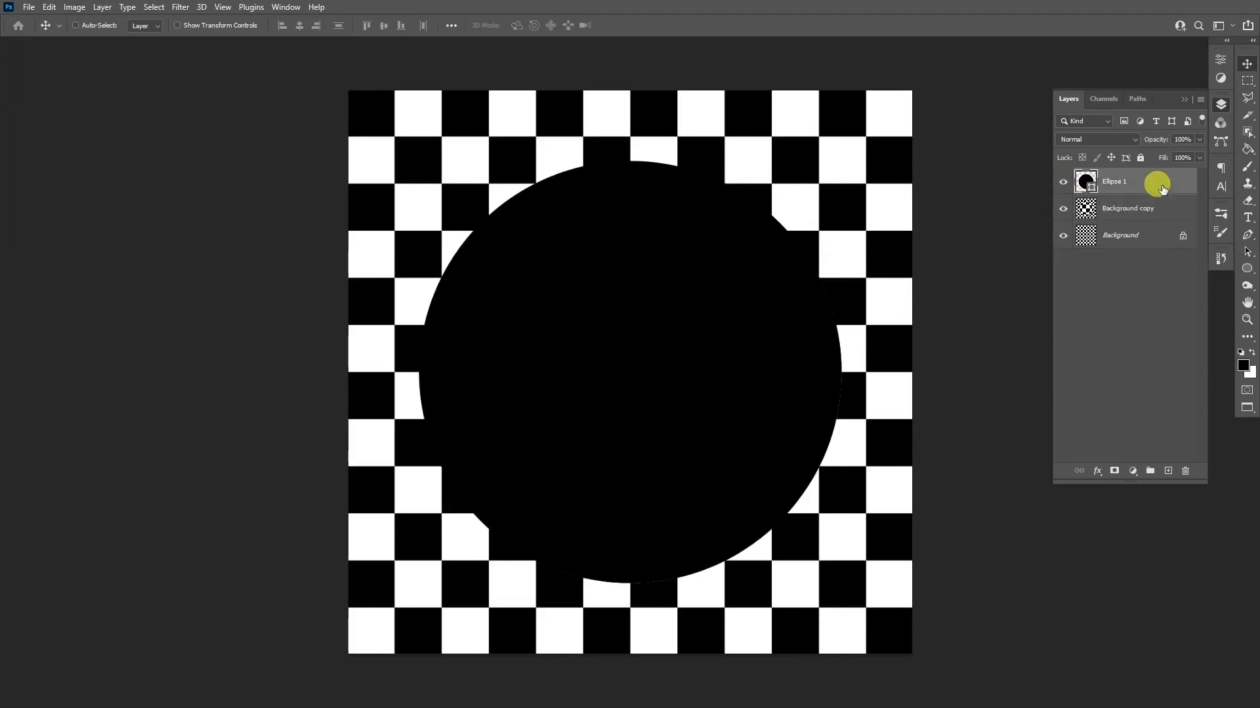
pyautogui.doubleClick(1161, 188)
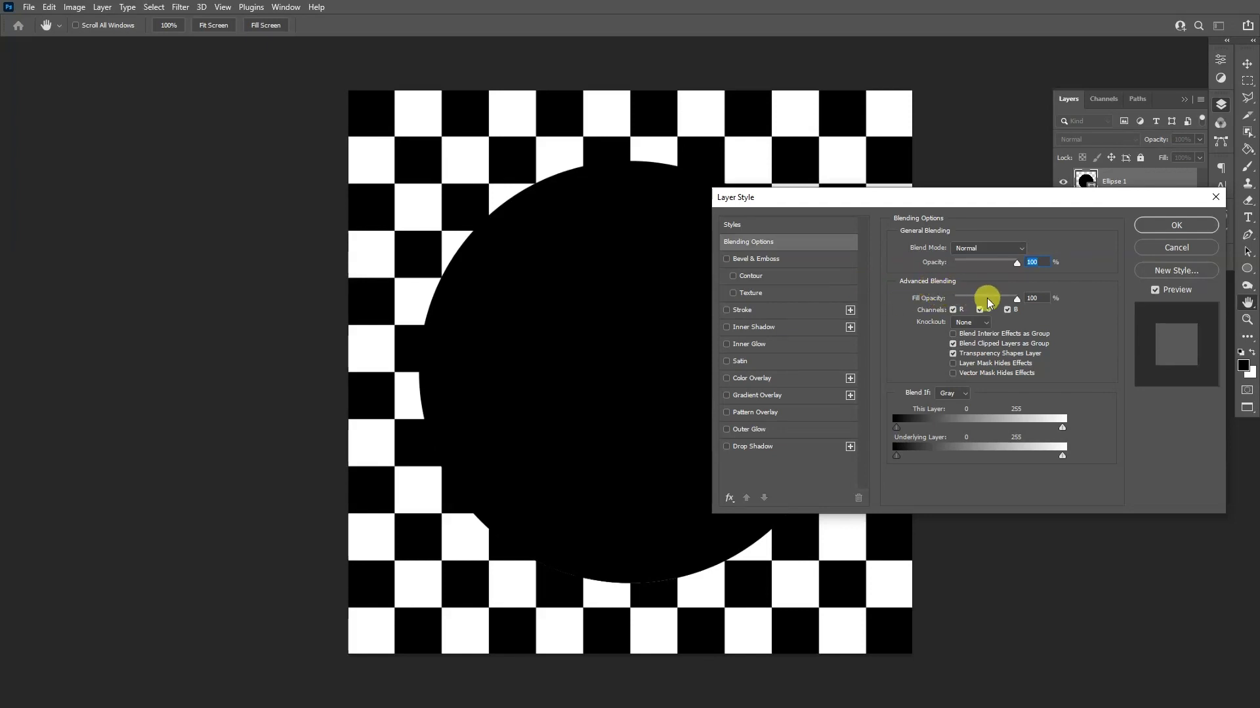
pyautogui.moveTo(1009, 304); pyautogui.dragTo(914, 289)
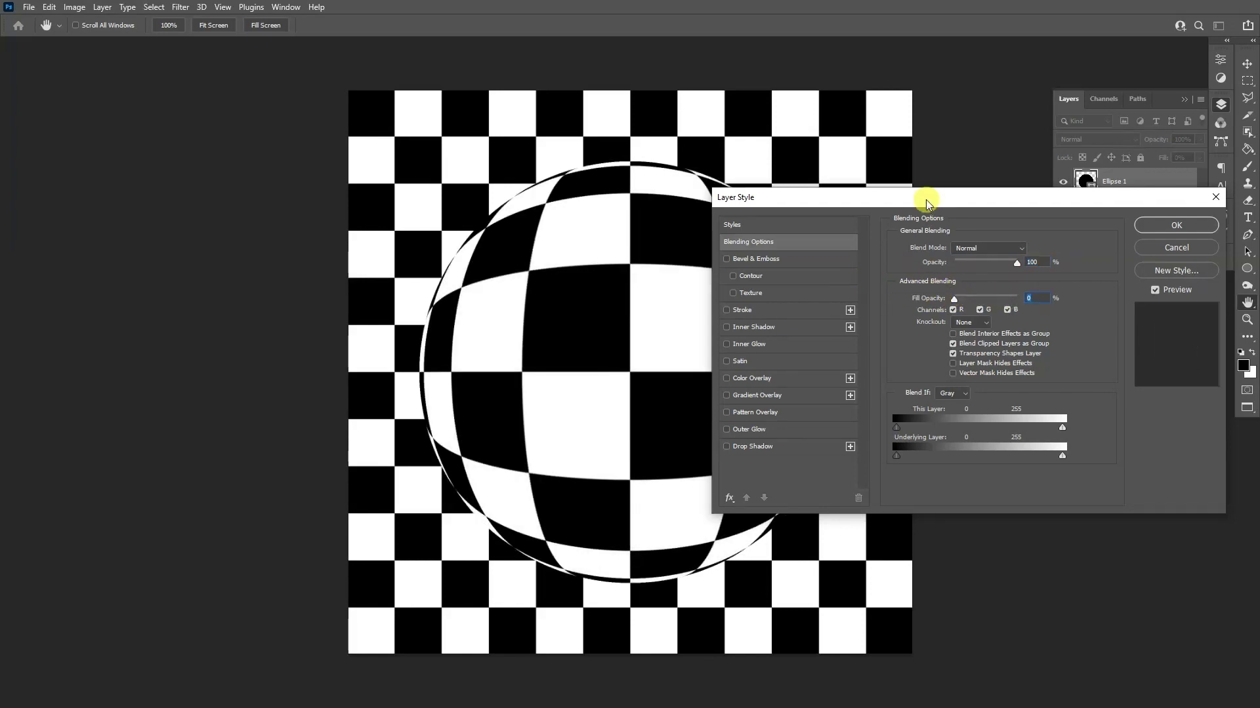
pyautogui.moveTo(929, 198); pyautogui.dragTo(1092, 150)
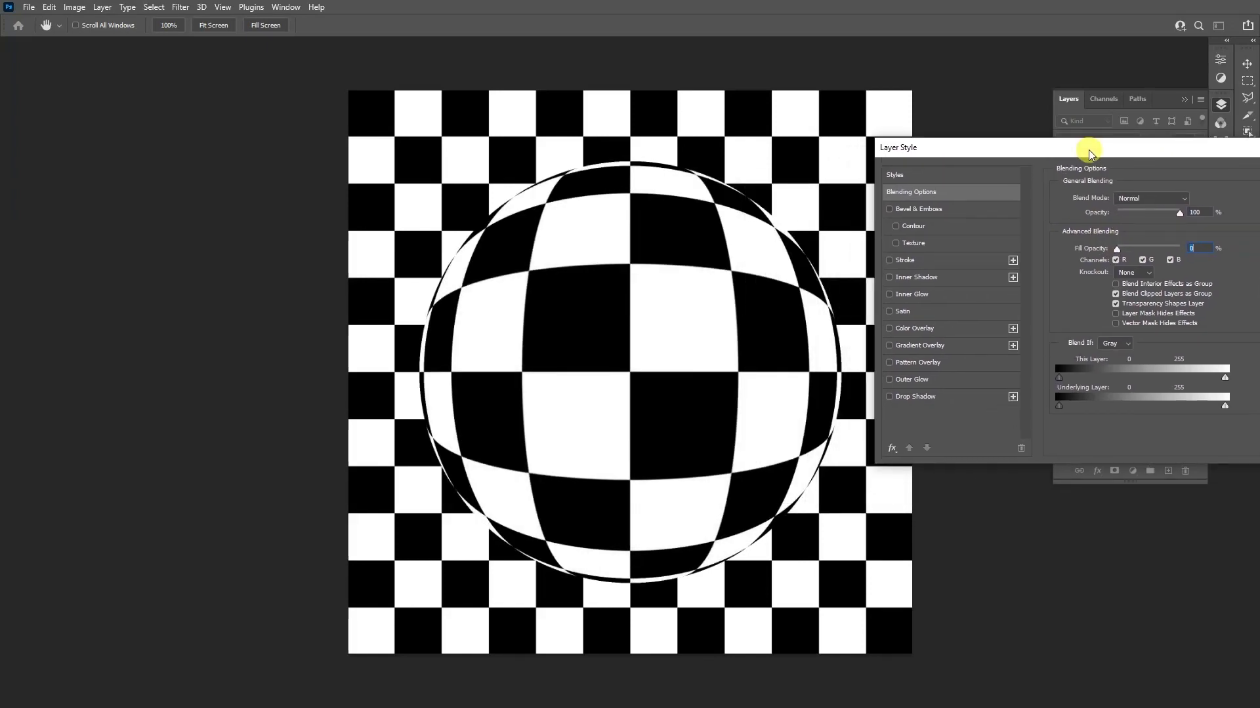
# Add a Drop Shadow to Ellipse 1 with size 158 px and distance 29 px
pyautogui.click(915, 397)
pyautogui.moveTo(1014, 201); pyautogui.dragTo(976, 180)
pyautogui.moveTo(1099, 266); pyautogui.dragTo(1117, 273)
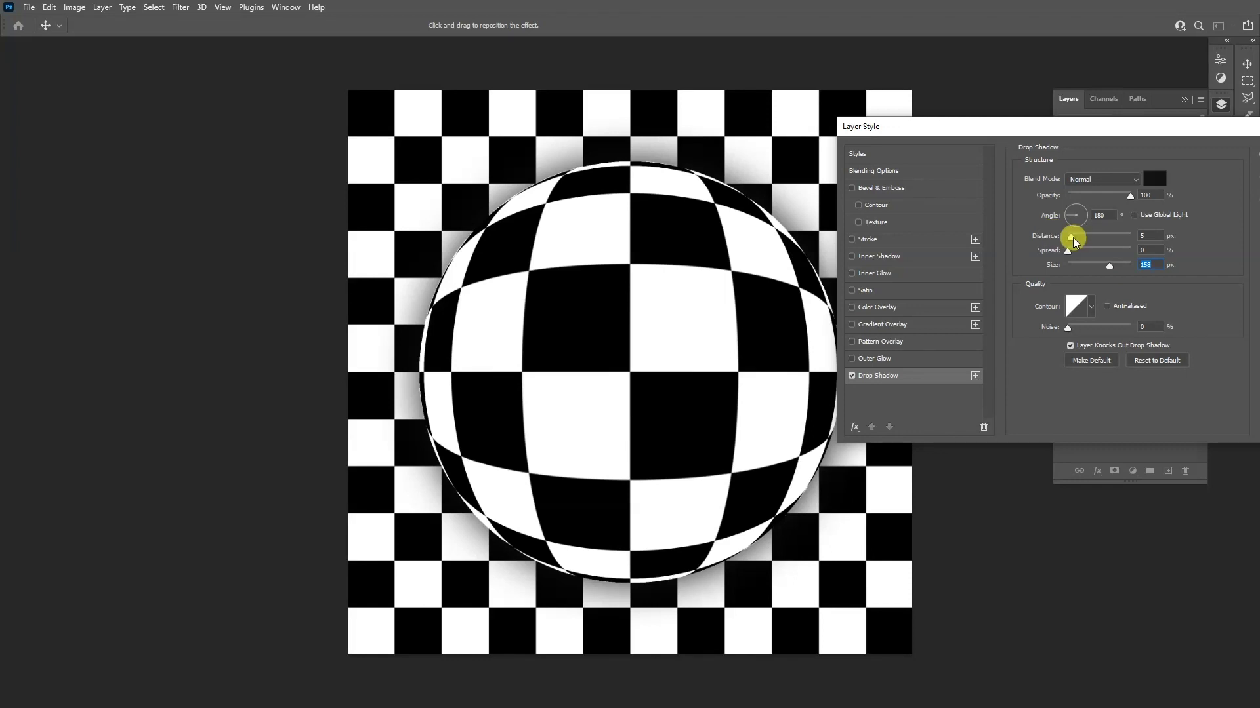
pyautogui.moveTo(1080, 242); pyautogui.dragTo(1096, 243)
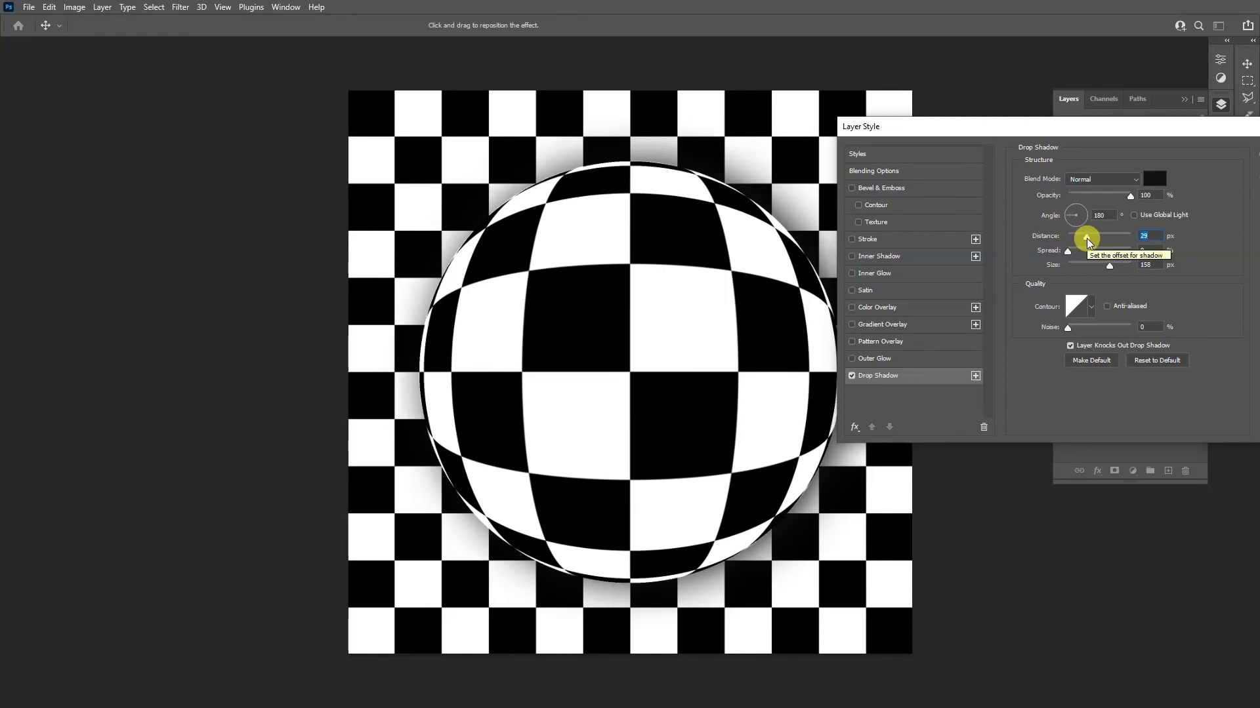
pyautogui.moveTo(1139, 121); pyautogui.dragTo(990, 127)
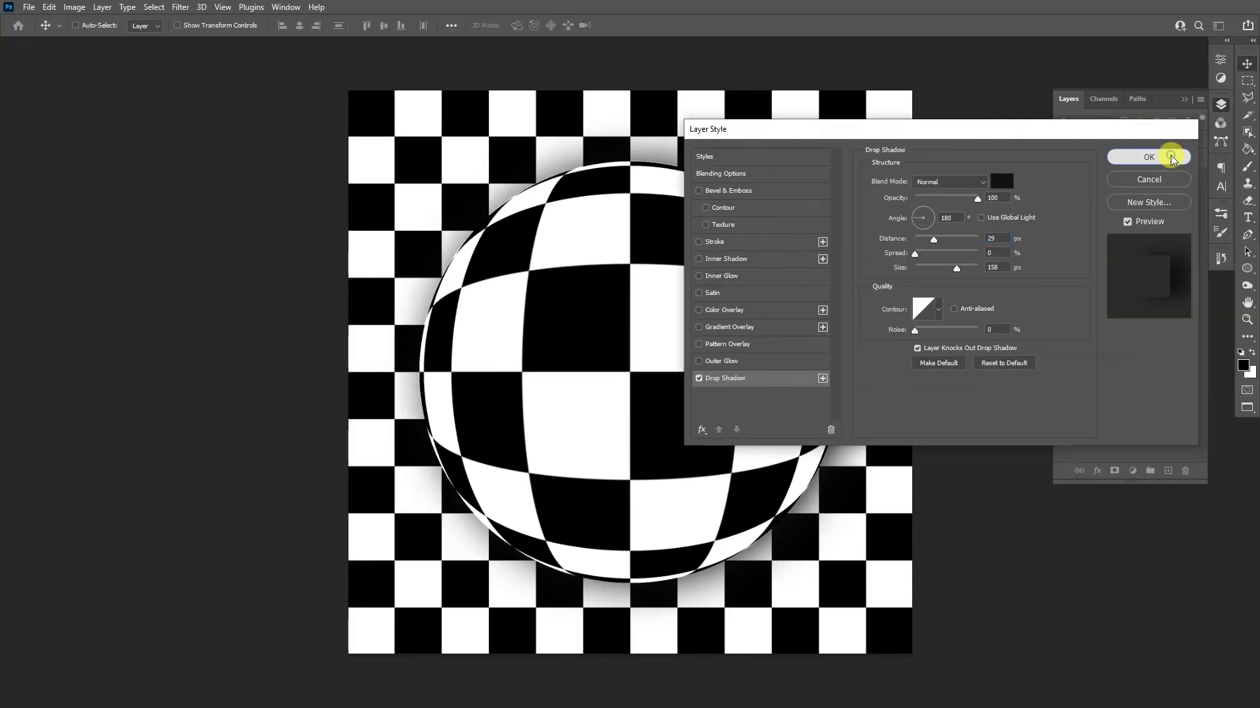
pyautogui.click(1148, 157)
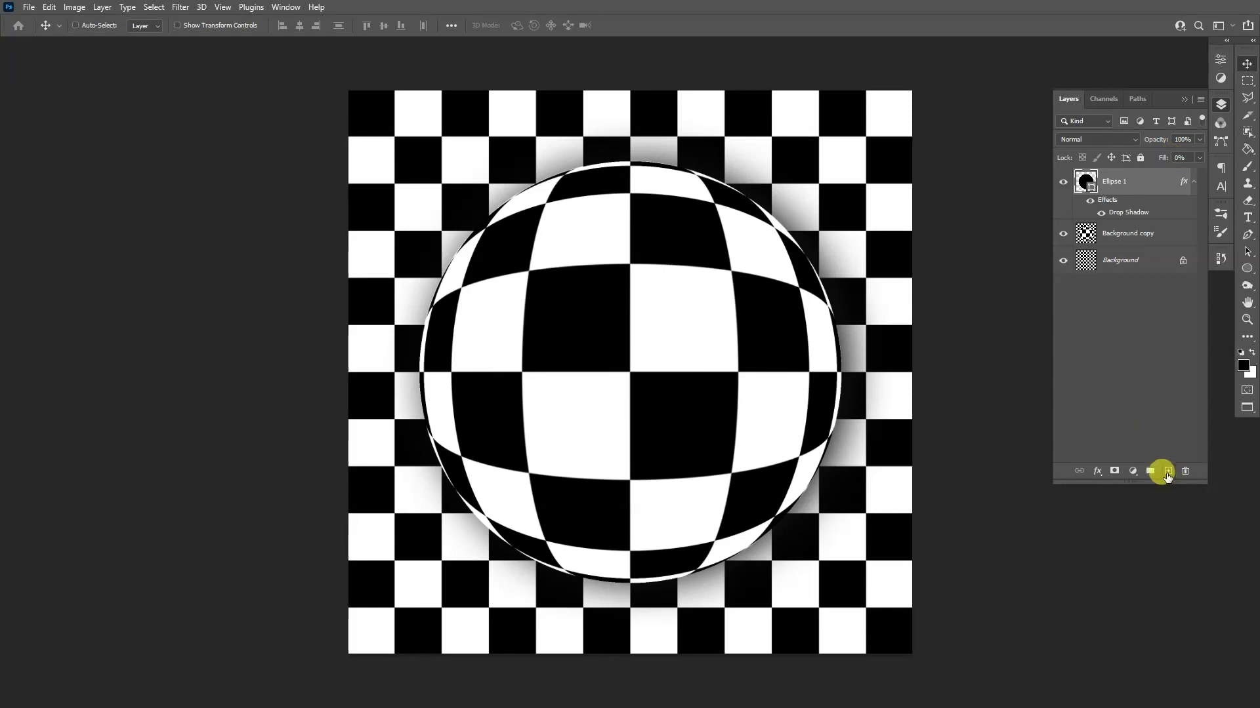
# On a new layer within the sphere's selection, paint black shading on its left and lower edges with a 1166 soft brush
pyautogui.click(1167, 472)
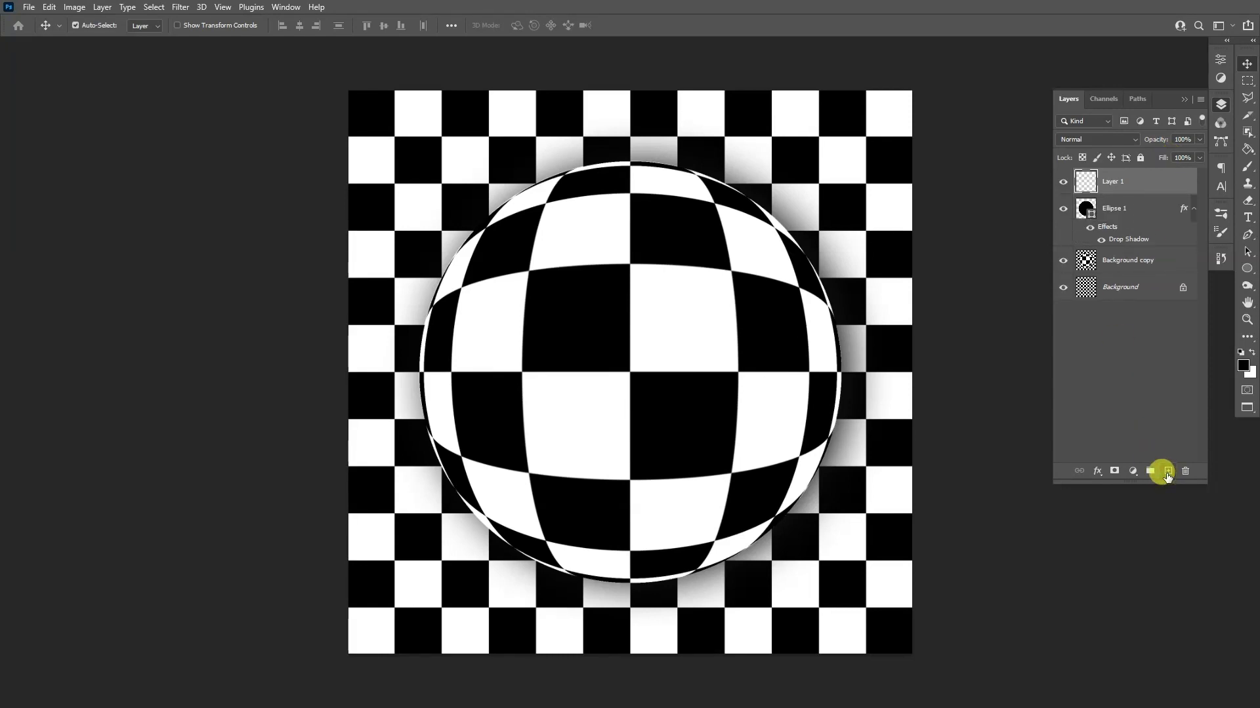
pyautogui.keyDown('ctrl'); pyautogui.click(1086, 210); pyautogui.keyUp('ctrl')
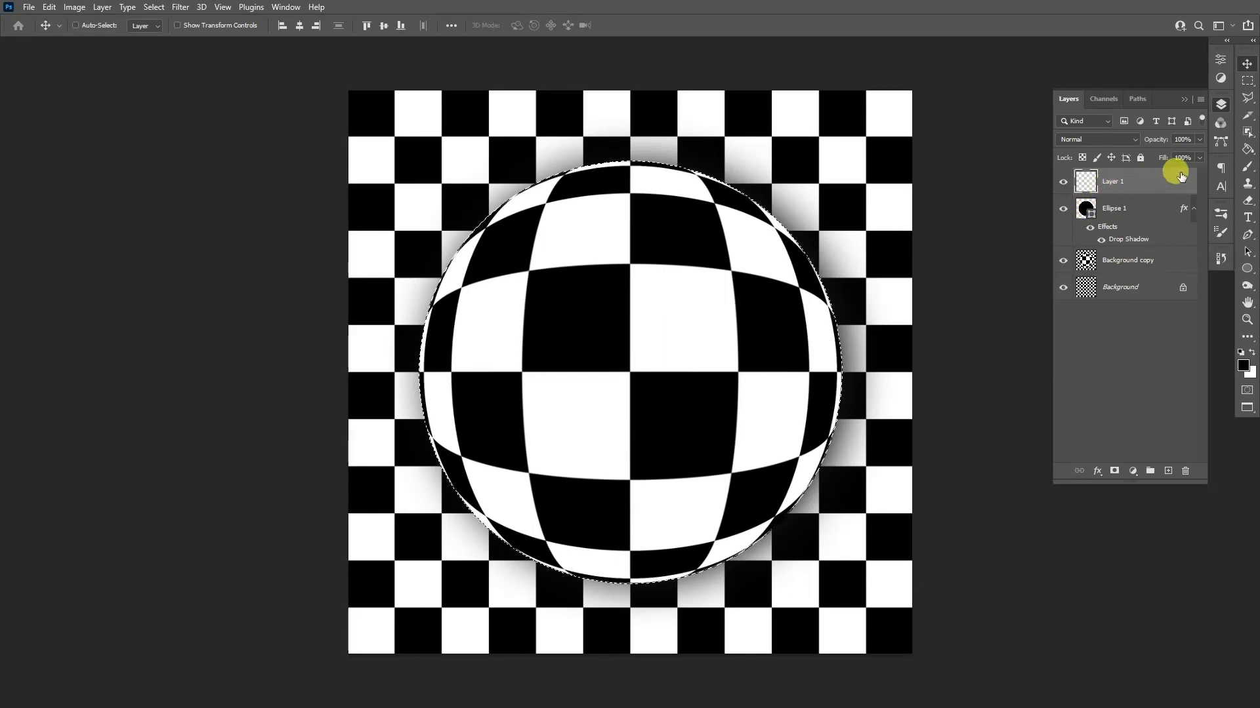
pyautogui.click(1187, 100)
pyautogui.click(1247, 167)
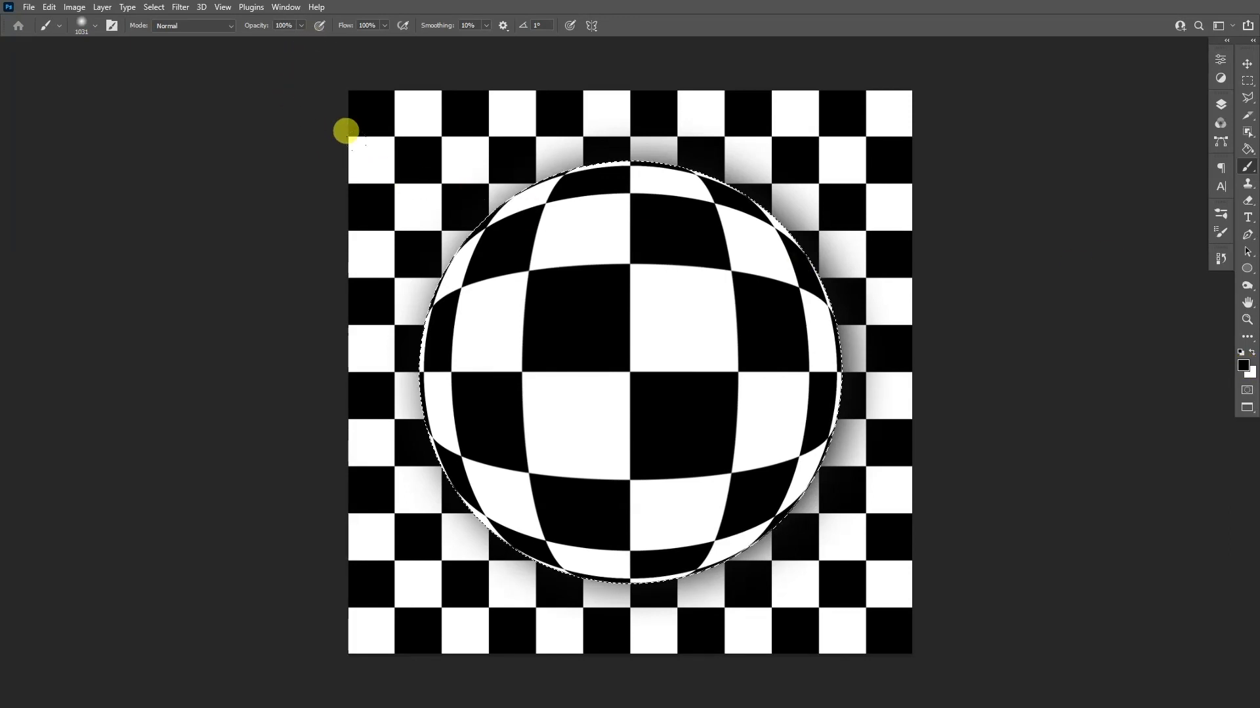
pyautogui.keyDown('alt'); pyautogui.rightClick(497, 259); pyautogui.keyUp('alt')
pyautogui.scroll(-1, 431, 234)
pyautogui.moveTo(312, 65)
pyautogui.mouseDown()
pyautogui.moveTo(262, 337)
pyautogui.moveTo(717, 514)
pyautogui.mouseUp()
# Swap to white and paint soft highlights on the sphere's upper right
pyautogui.hotkey('ctrl', '+')
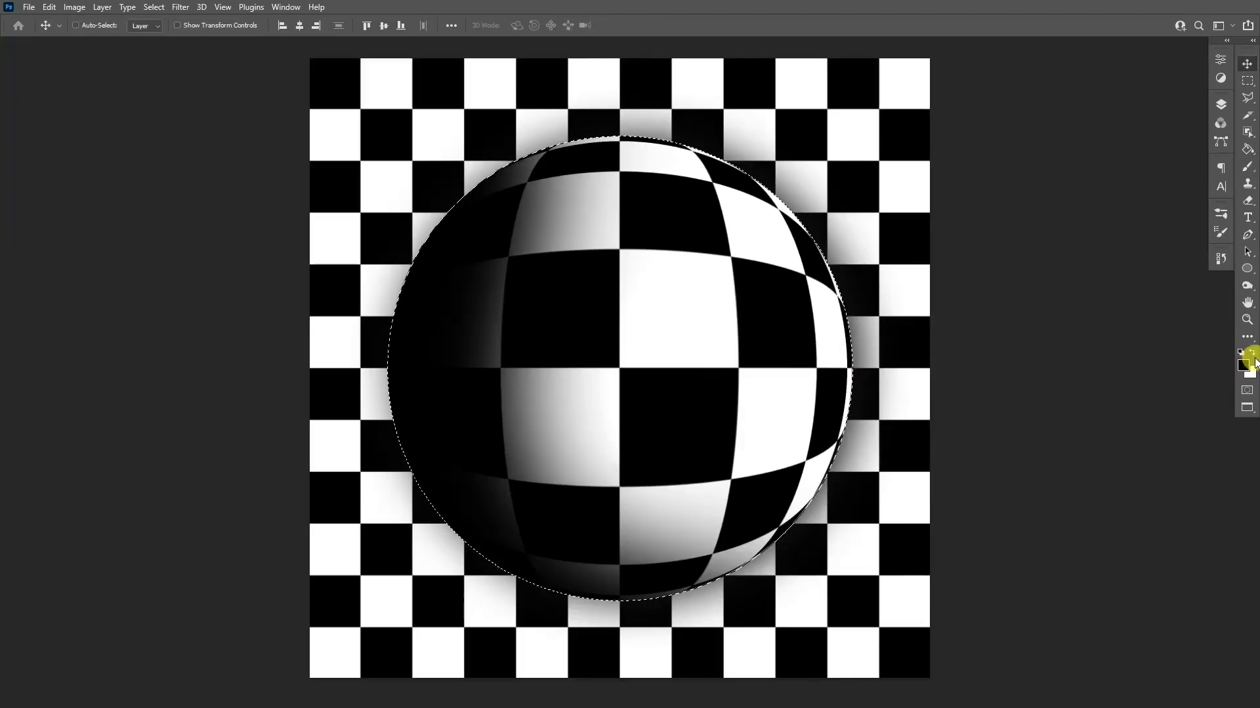
pyautogui.press('x')
pyautogui.click(1247, 167)
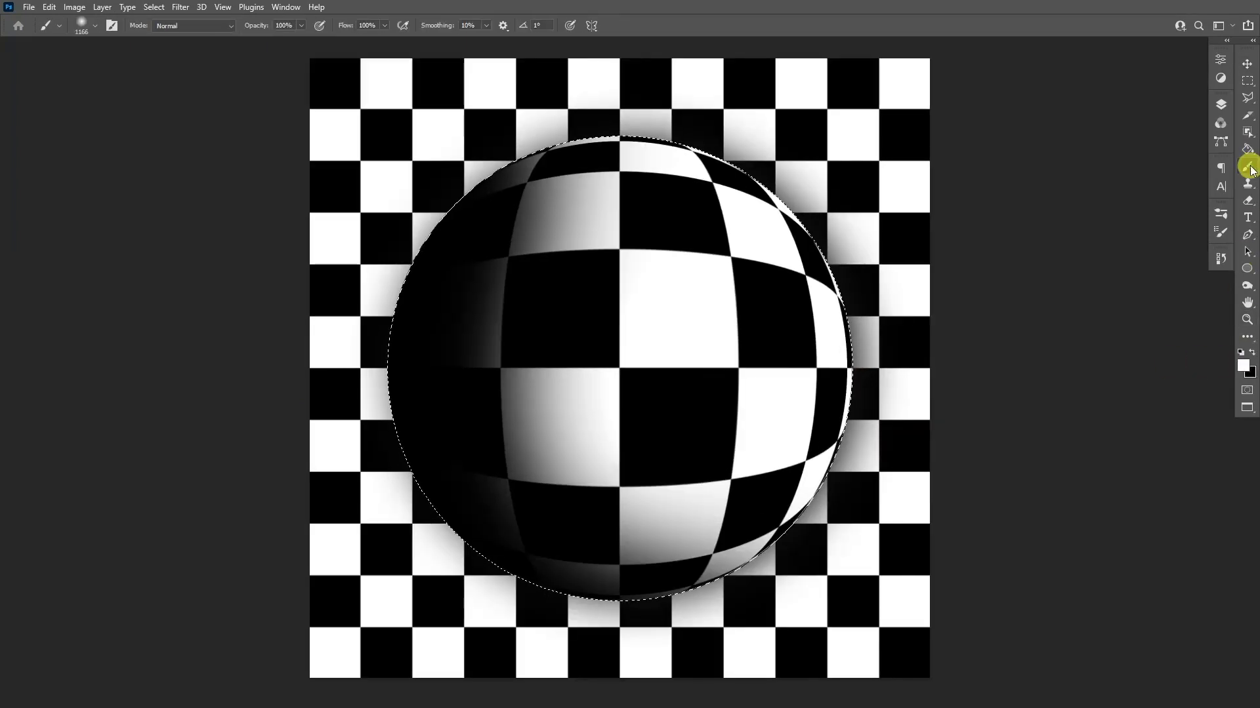
pyautogui.scroll(-1, 692, 177)
pyautogui.moveTo(782, 341)
pyautogui.mouseDown()
pyautogui.moveTo(793, 348)
pyautogui.moveTo(813, 230)
pyautogui.moveTo(750, 79)
pyautogui.moveTo(677, 14)
pyautogui.moveTo(830, 332)
pyautogui.moveTo(695, 197)
pyautogui.moveTo(630, 217)
pyautogui.mouseUp()
pyautogui.click(1221, 105)
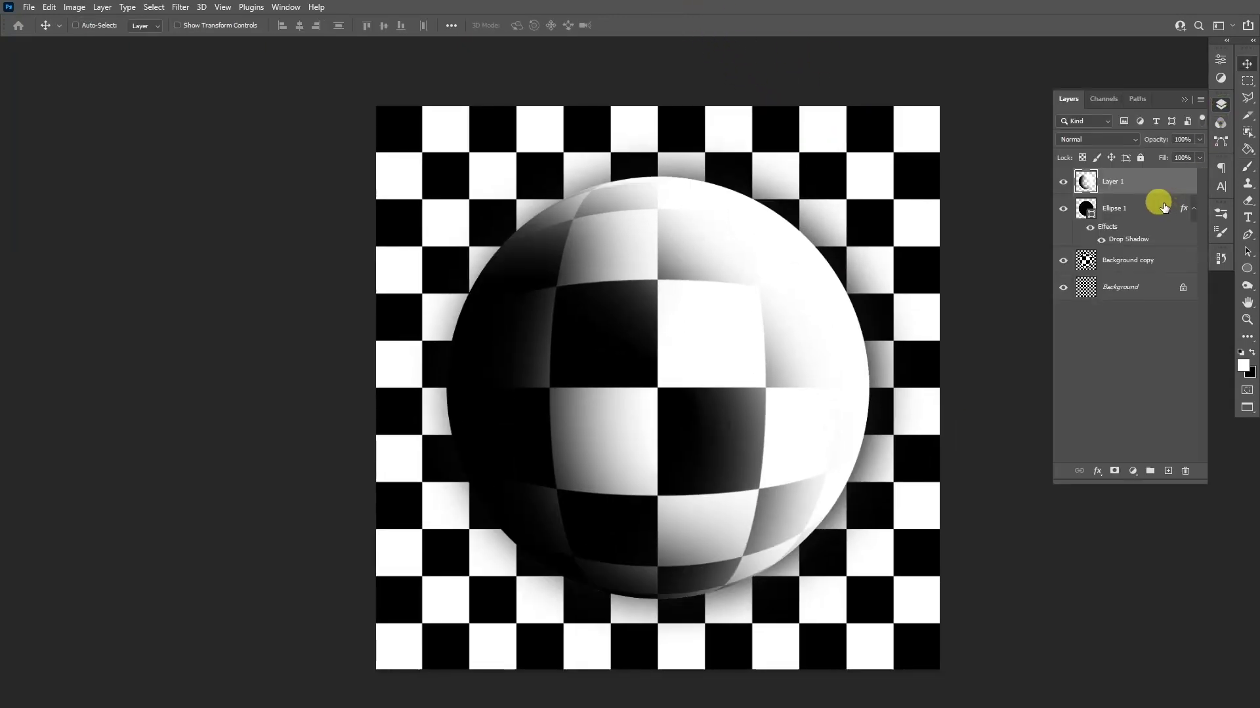
# Lower Layer 1's opacity to 45% and reopen Ellipse 1's Drop Shadow settings
pyautogui.click(1201, 140)
pyautogui.moveTo(1202, 148); pyautogui.dragTo(1173, 160)
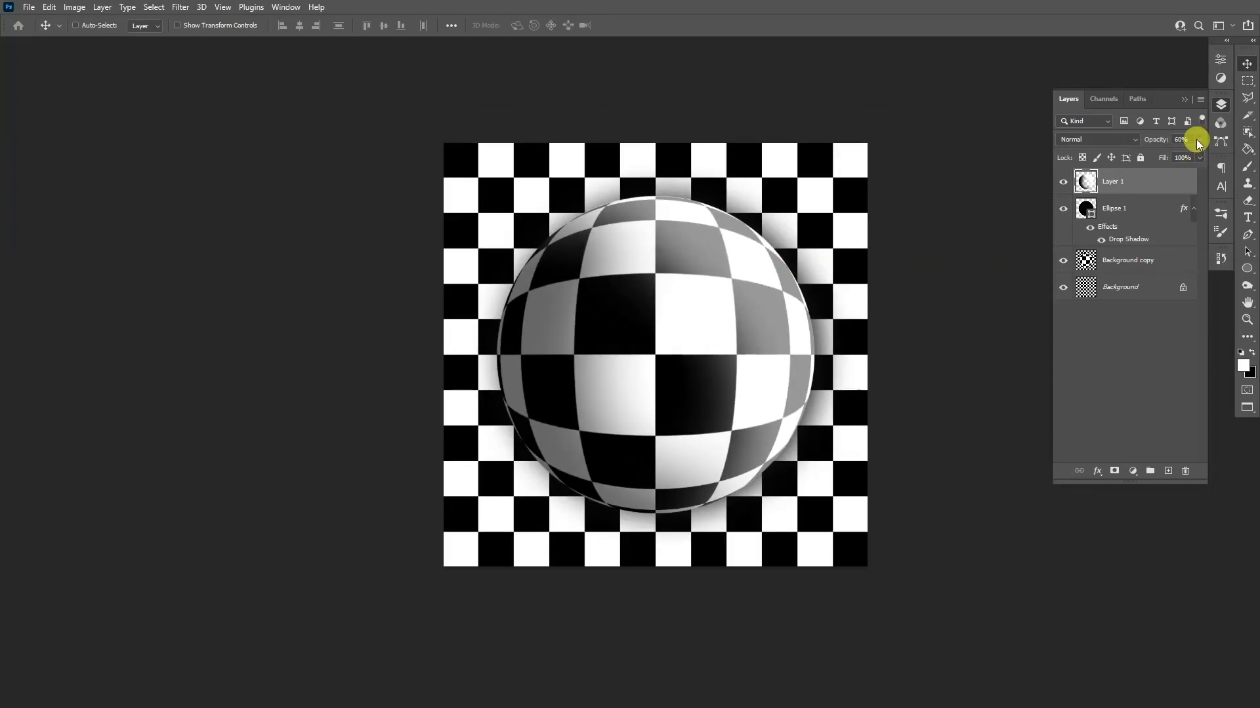
pyautogui.moveTo(1195, 139); pyautogui.dragTo(1164, 155)
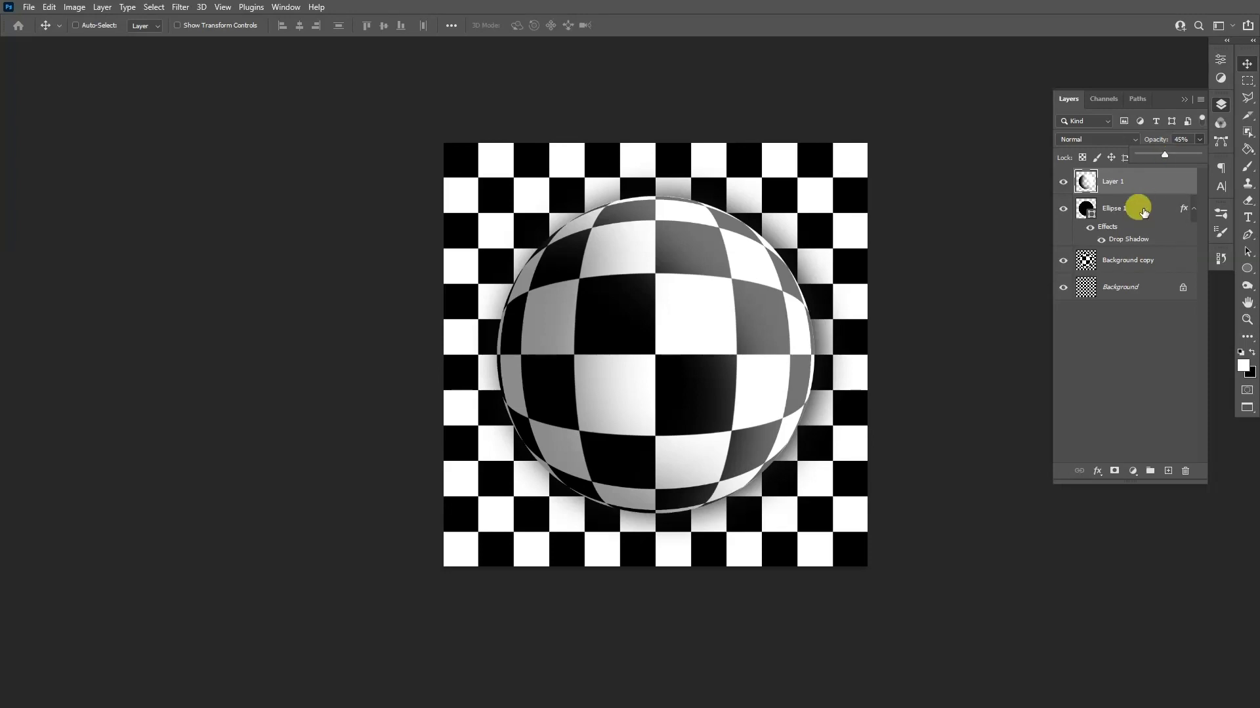
pyautogui.click(1130, 242)
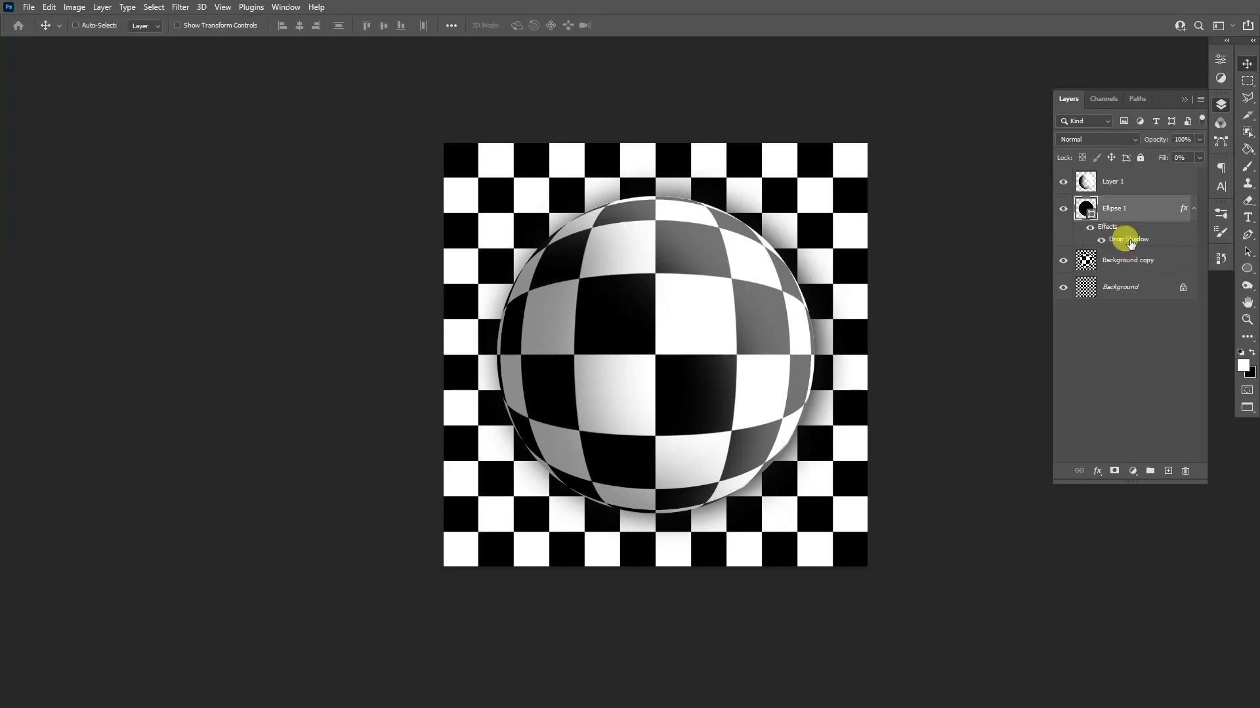
pyautogui.doubleClick(1130, 243)
# Angle the drop shadow to 44° with more spread and size 163, and set Layer 1 to 33% opacity
pyautogui.moveTo(927, 129); pyautogui.dragTo(1061, 128)
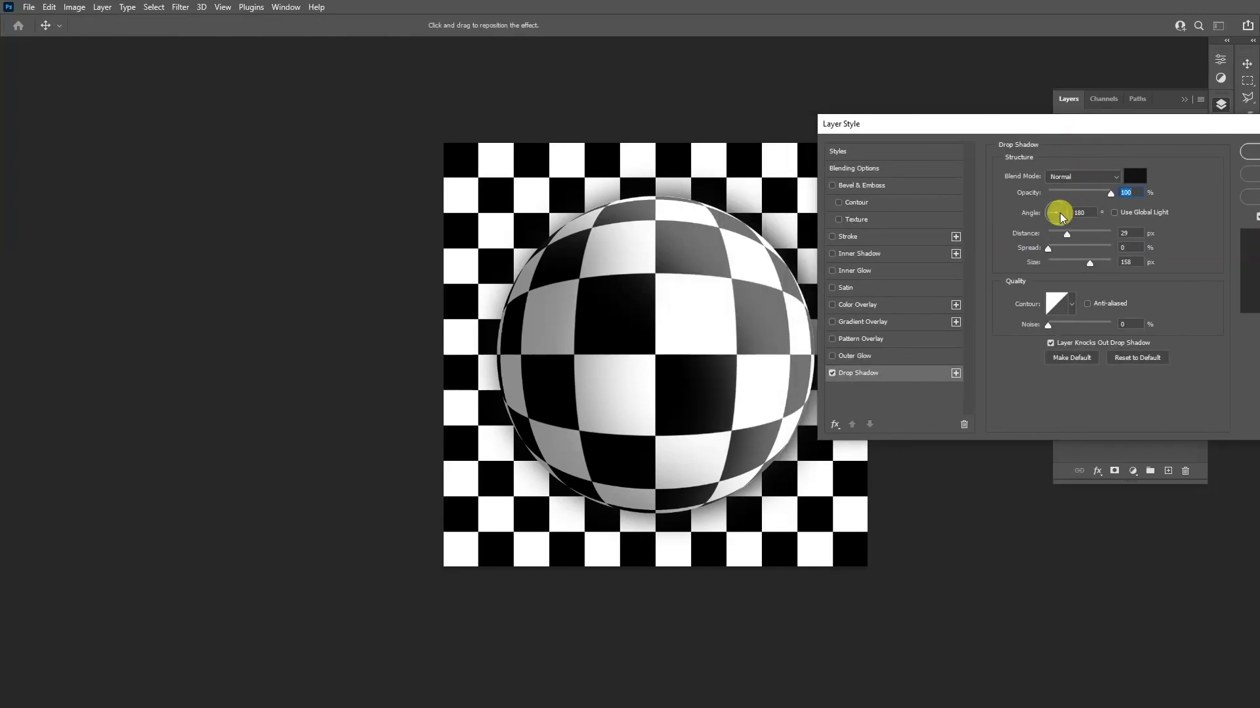
pyautogui.moveTo(1062, 216)
pyautogui.mouseDown()
pyautogui.moveTo(1061, 203)
pyautogui.moveTo(1079, 199)
pyautogui.mouseUp()
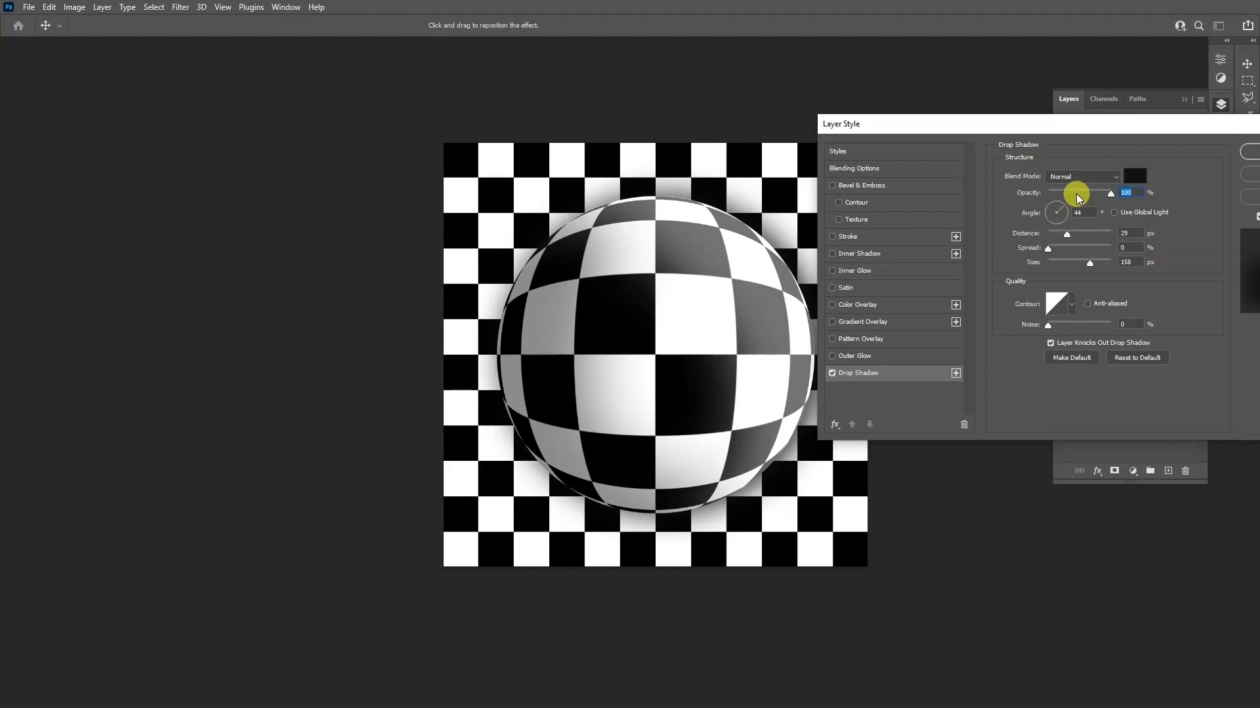
pyautogui.moveTo(1072, 130); pyautogui.dragTo(1125, 100)
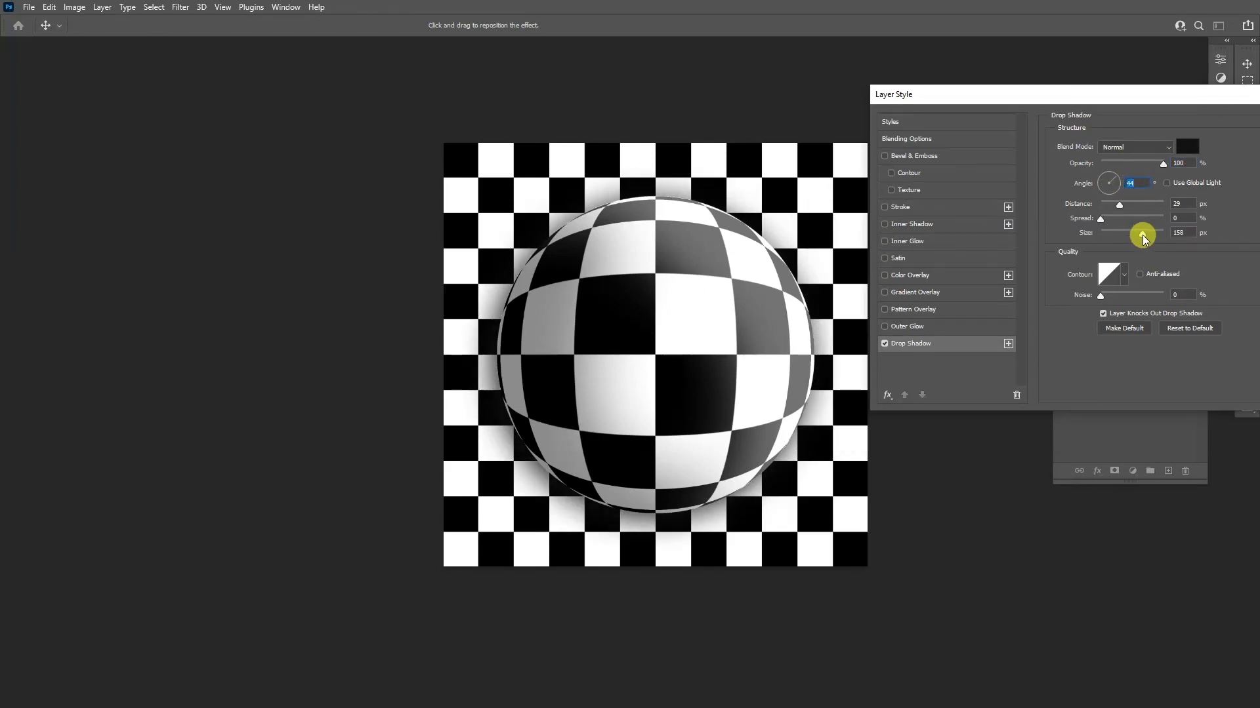
pyautogui.moveTo(1146, 240); pyautogui.dragTo(1144, 233)
pyautogui.moveTo(1100, 218); pyautogui.dragTo(1118, 224)
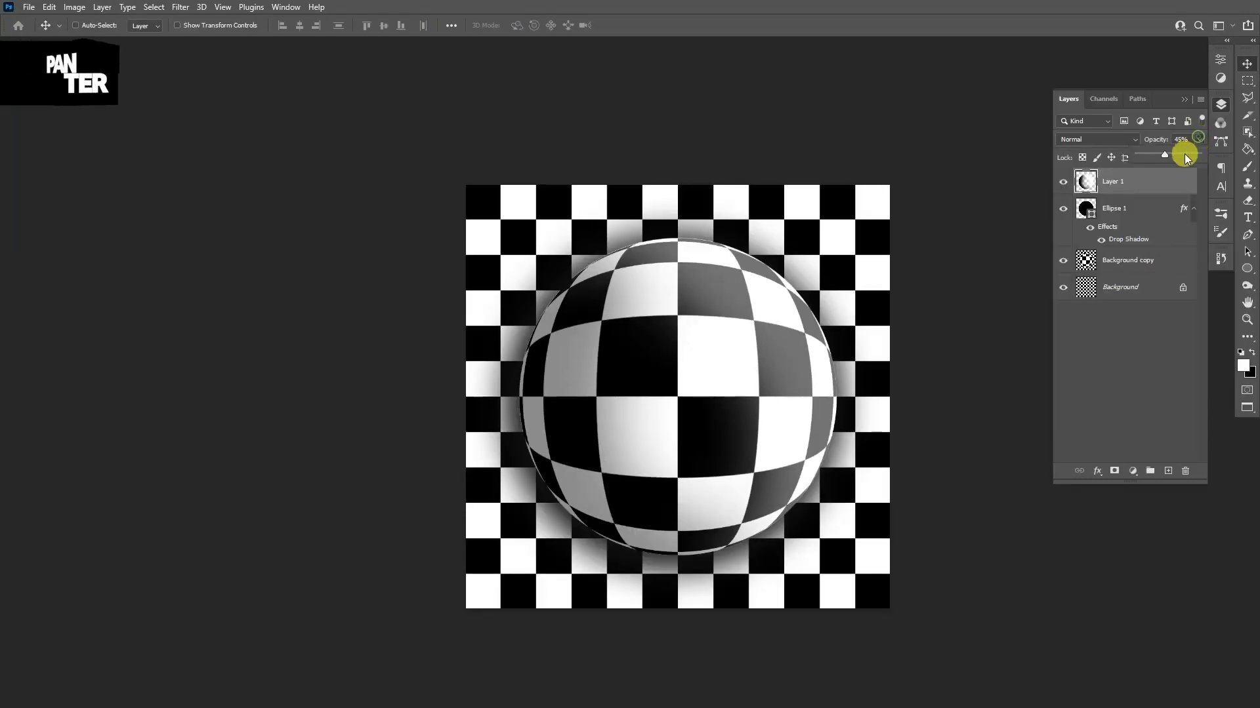
pyautogui.moveTo(1183, 154); pyautogui.dragTo(1159, 155)
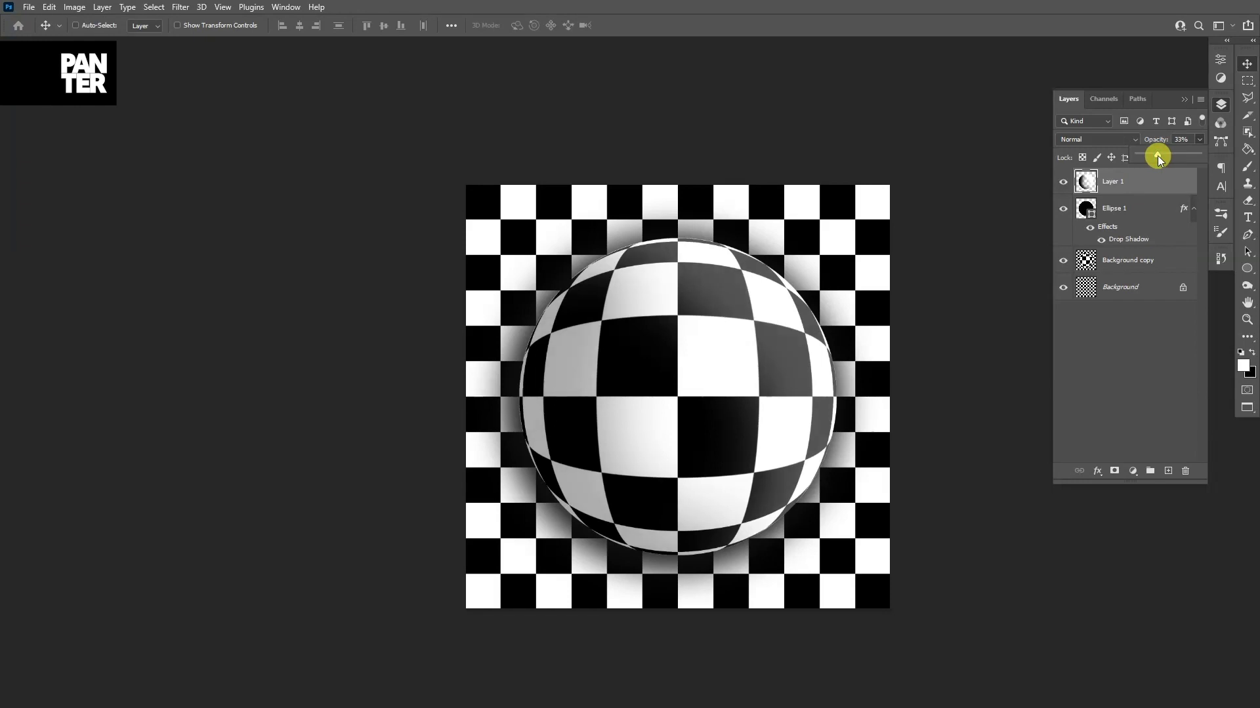
pyautogui.moveTo(1157, 155); pyautogui.dragTo(1157, 156)
# Zoom in to review the finished shaded checkerboard sphere
pyautogui.scroll(1, 806, 332)
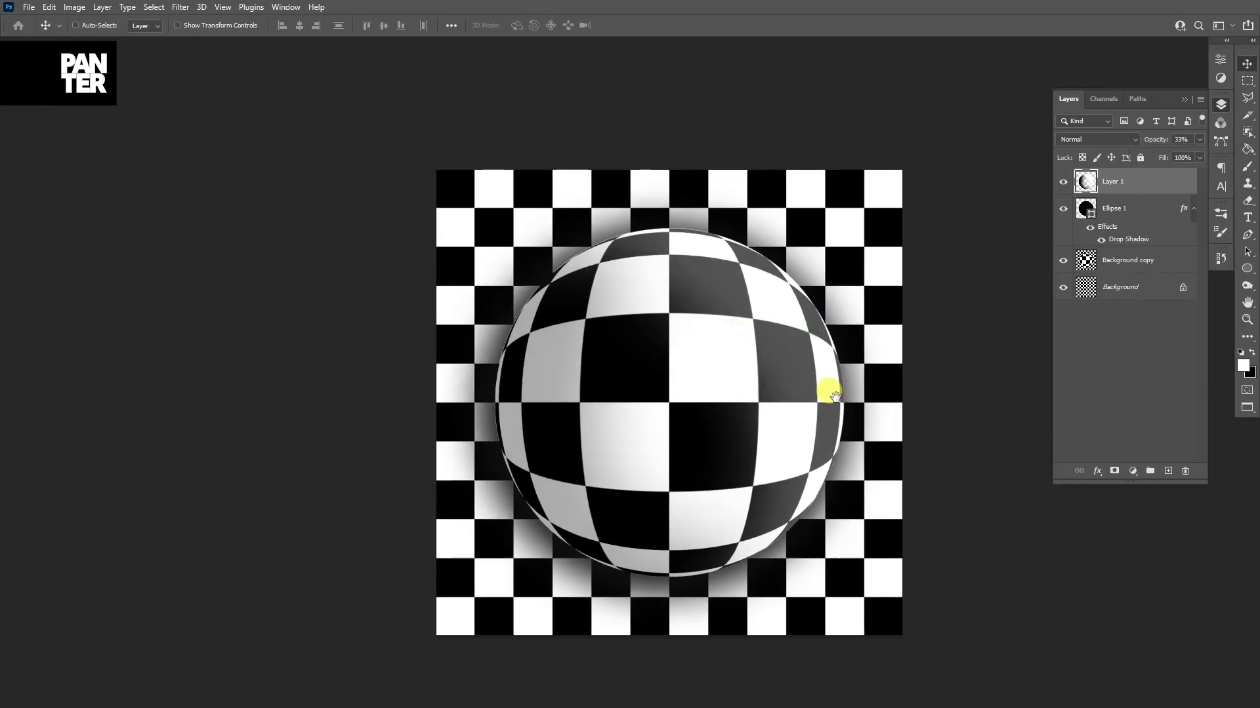
pyautogui.scroll(1, 835, 395)
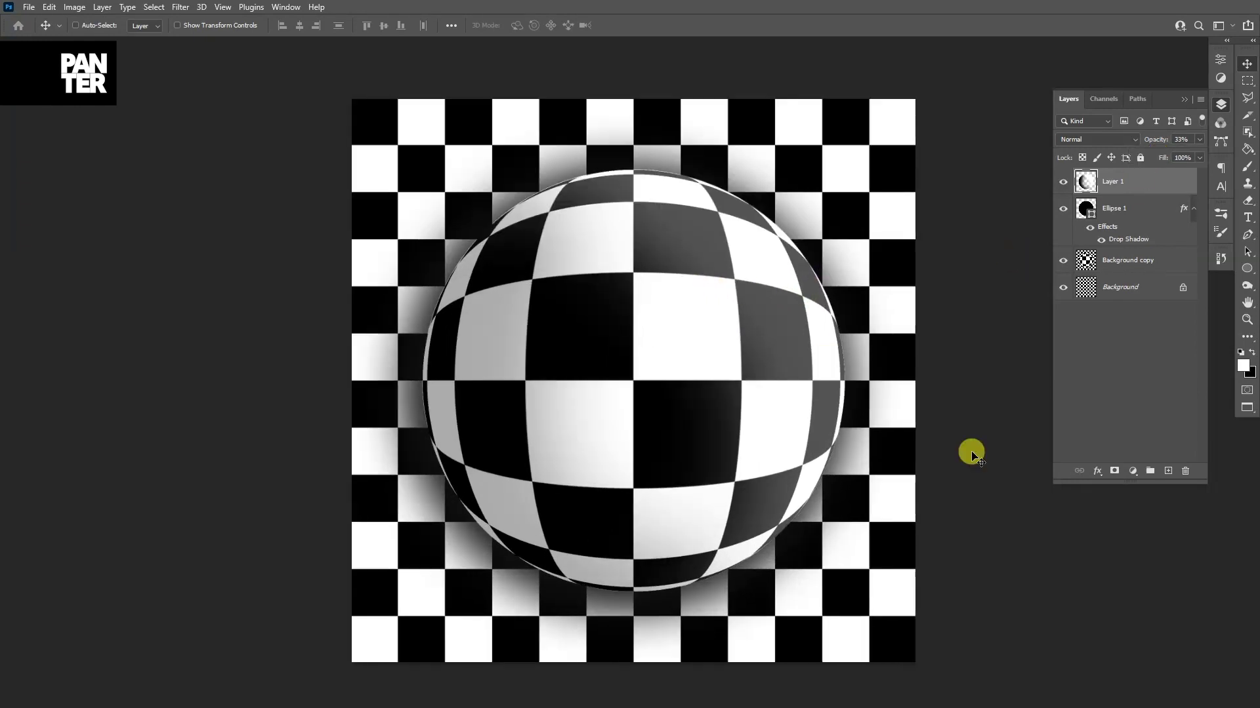